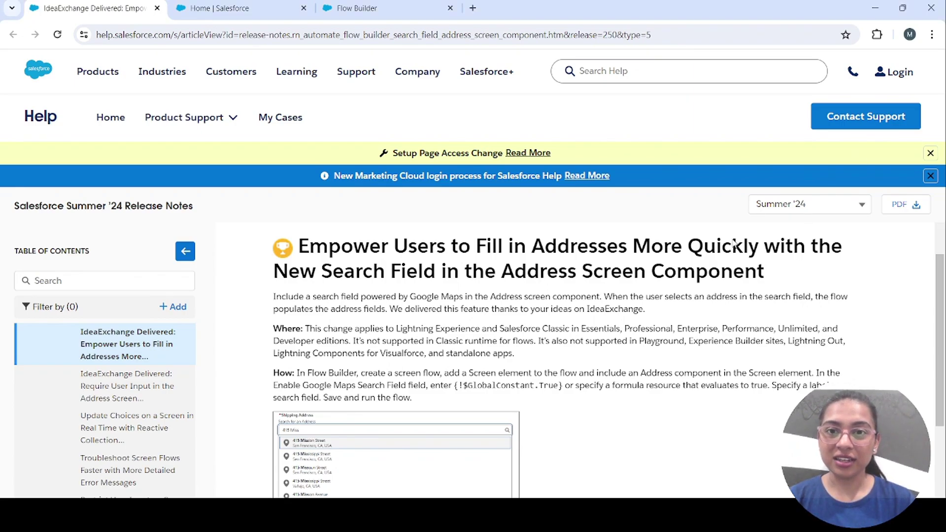
# Switch to Flow Builder and create a new Screen Flow from scratch
pyautogui.click(358, 7)
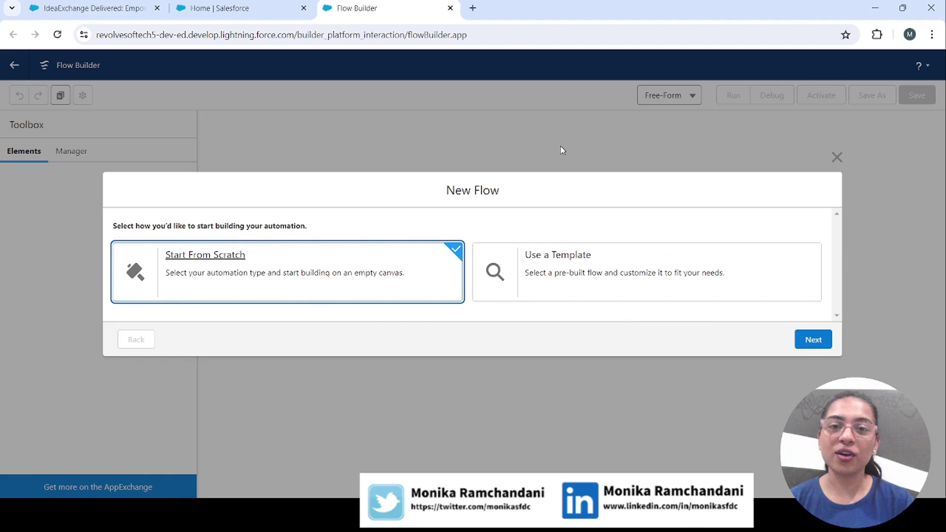
pyautogui.click(223, 7)
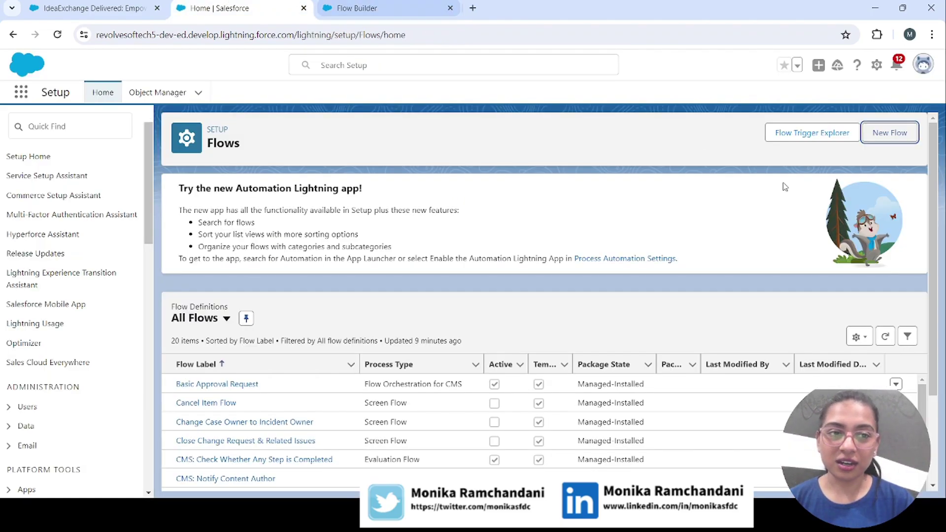
pyautogui.click(366, 4)
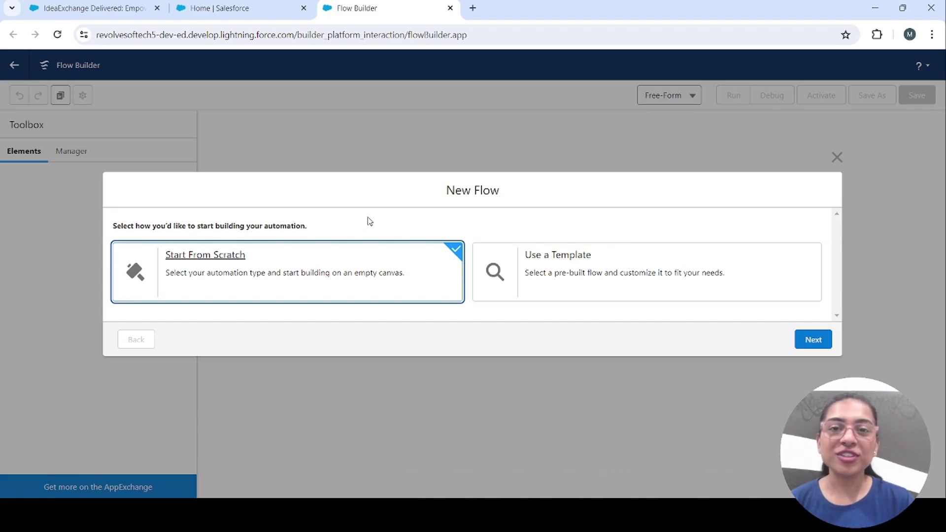
pyautogui.click(819, 341)
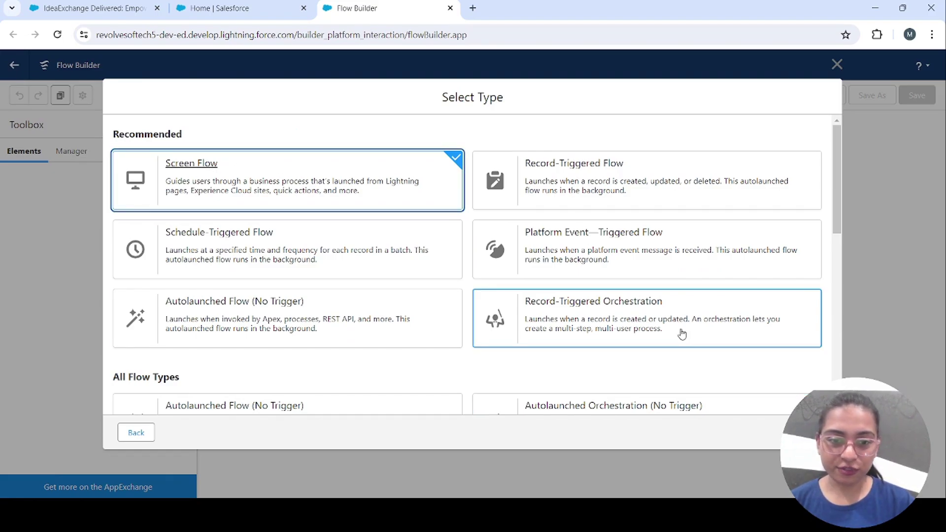
pyautogui.click(808, 432)
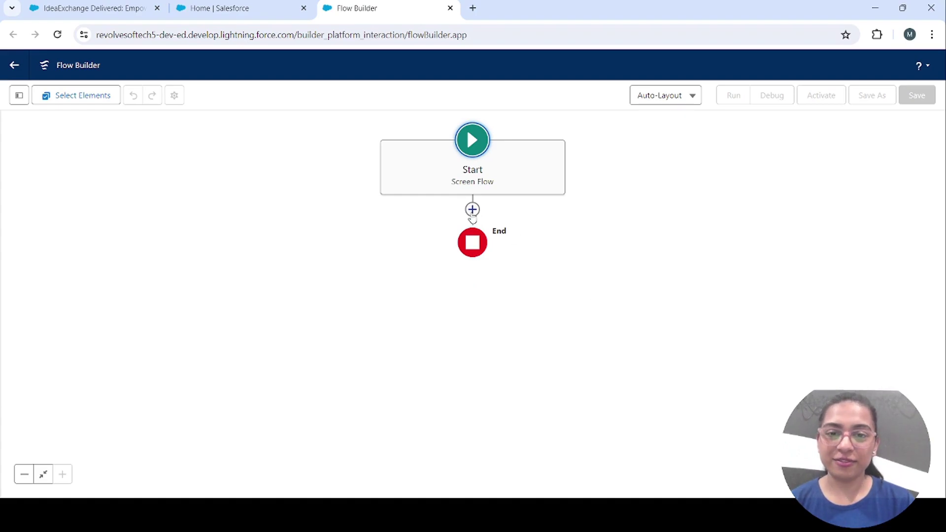
# Add a Screen element after the flow's start and place an Address component on it
pyautogui.click(472, 211)
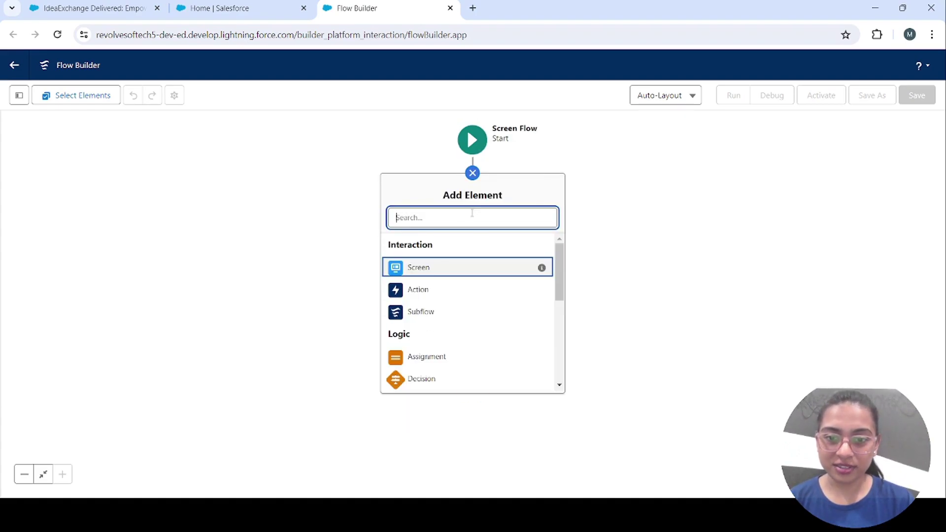
pyautogui.click(419, 268)
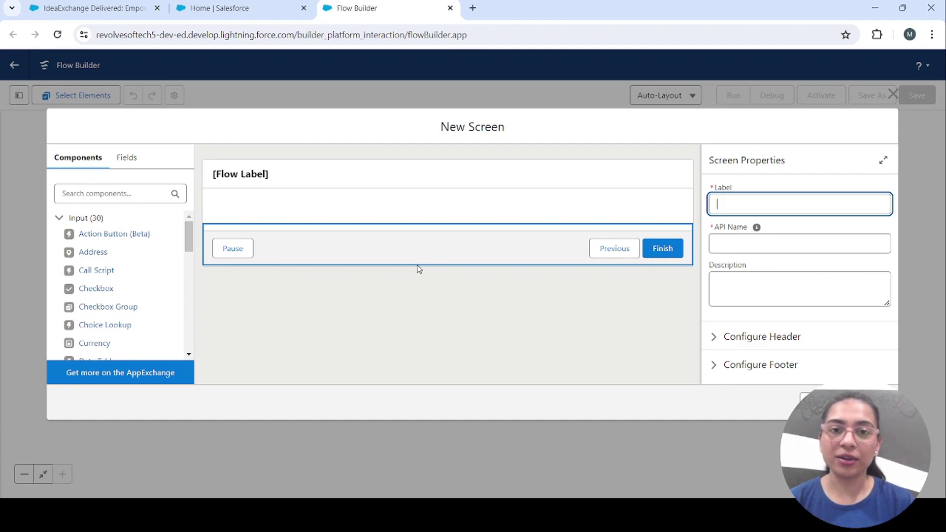
pyautogui.click(105, 197)
pyautogui.write('add')
pyautogui.moveTo(93, 235); pyautogui.dragTo(242, 219)
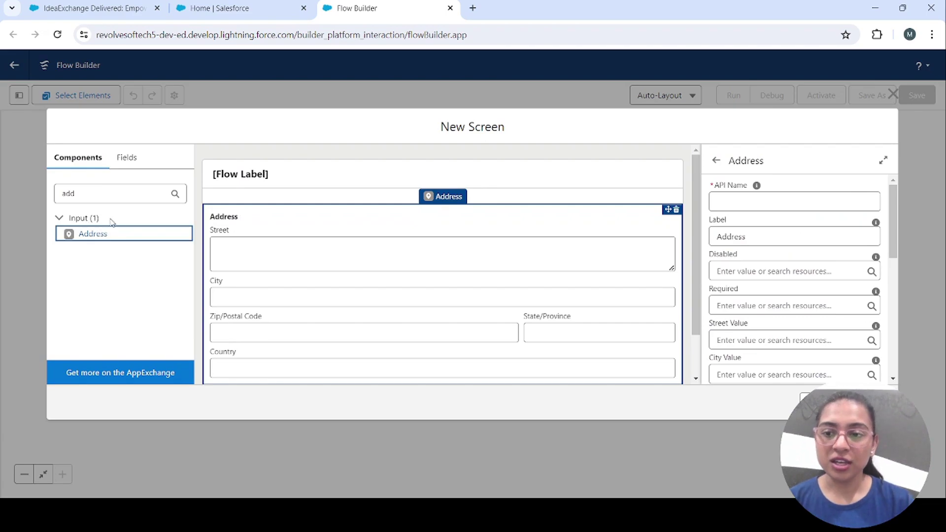
# Set the Address component's API name to Address
pyautogui.scroll(-1, 393, 253)
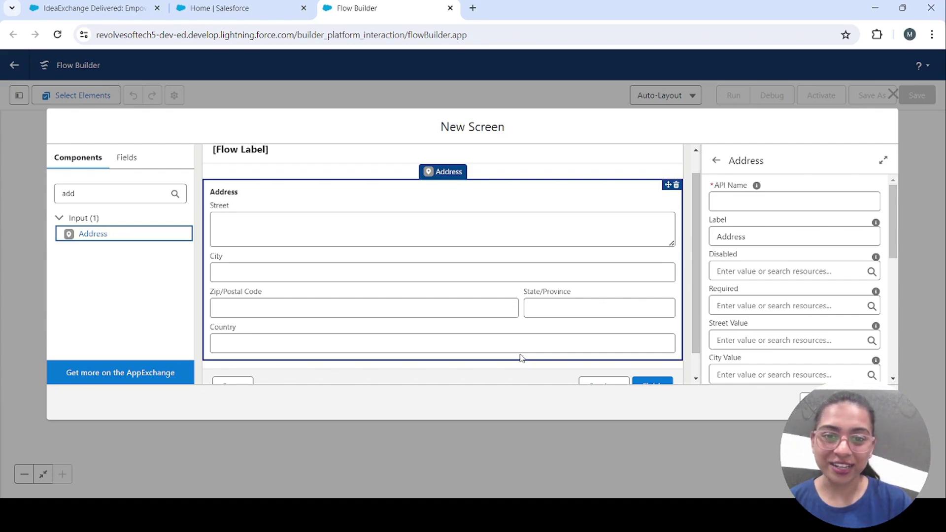
pyautogui.moveTo(698, 240); pyautogui.dragTo(695, 190)
pyautogui.click(736, 201)
pyautogui.write('Address')
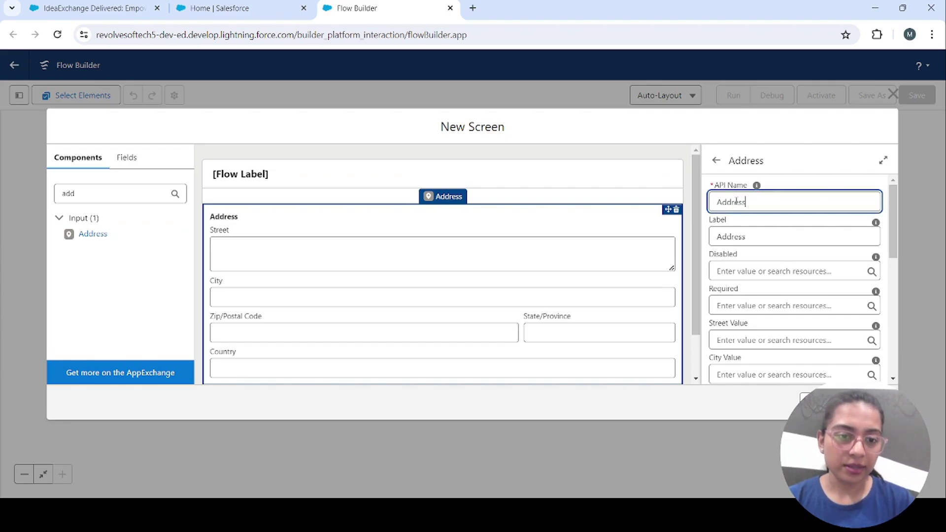
pyautogui.press('Tab')
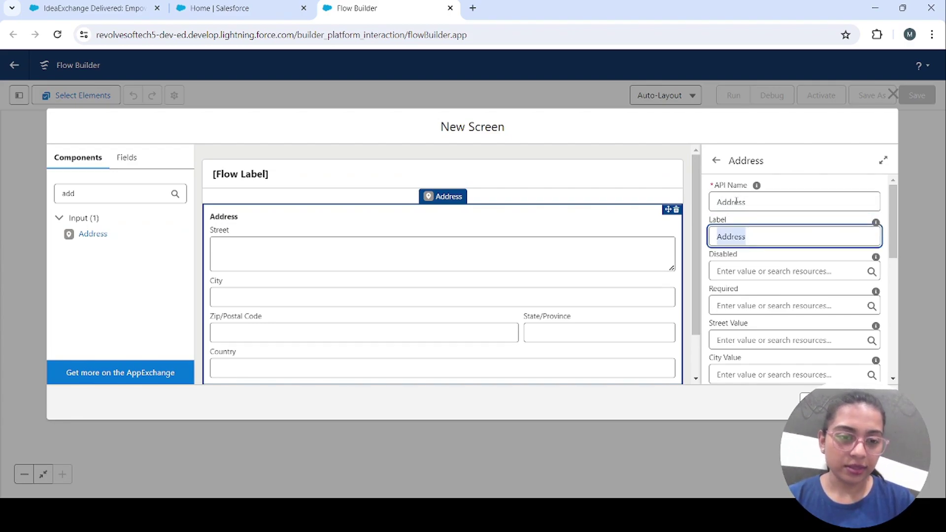
# Label the screen "Include Google Map" and finish the new screen
pyautogui.scroll(-5, 783, 330)
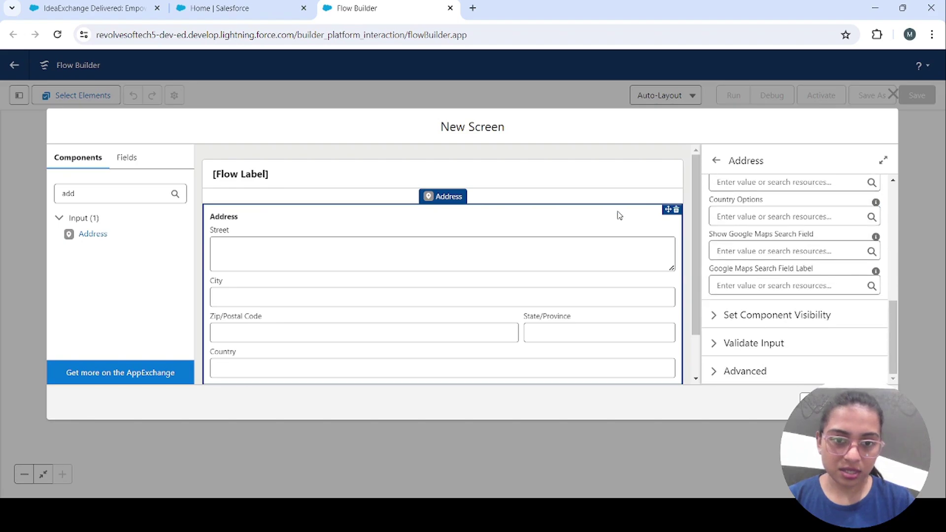
pyautogui.click(571, 178)
pyautogui.click(764, 207)
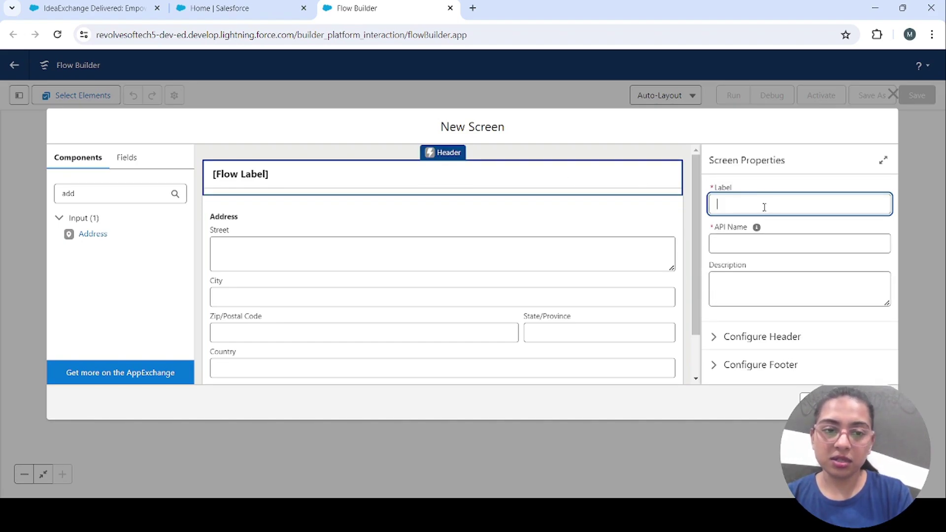
pyautogui.write('Include')
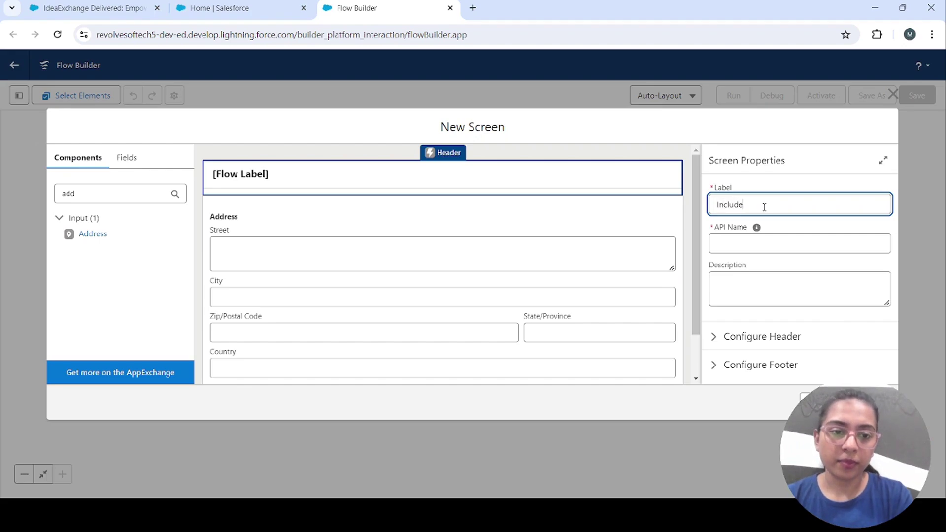
pyautogui.write(' Googe')
pyautogui.press('BackSpace')
pyautogui.press('BackSpace')
pyautogui.write('le Map')
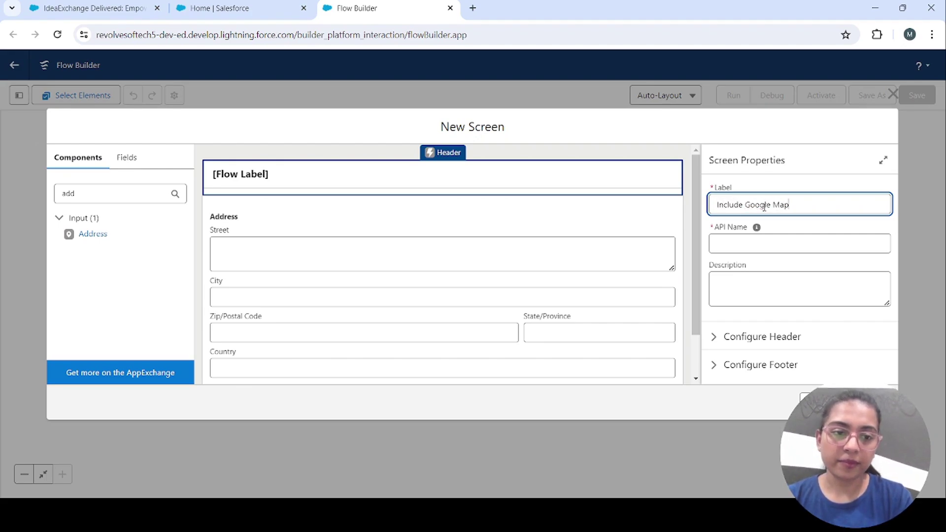
pyautogui.press('Tab')
pyautogui.click(870, 401)
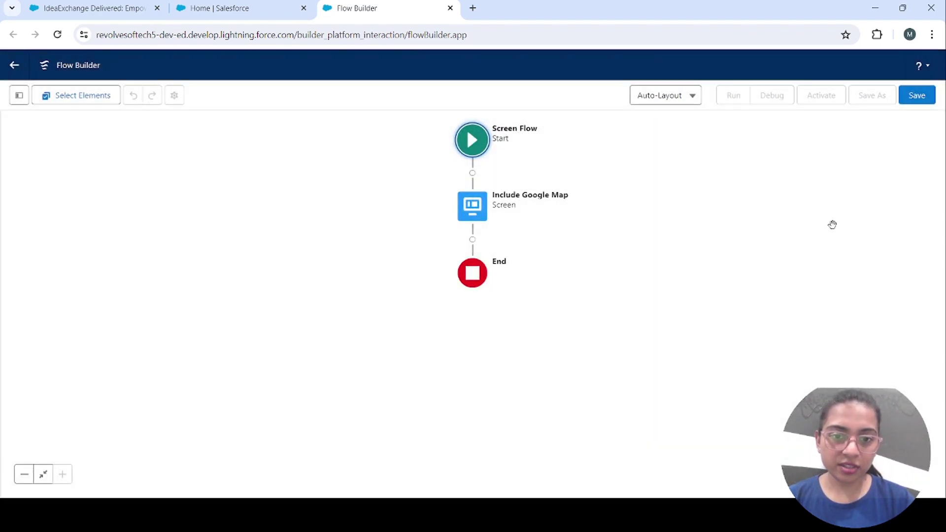
# Save the flow with the label "Google Maps Example"
pyautogui.click(915, 96)
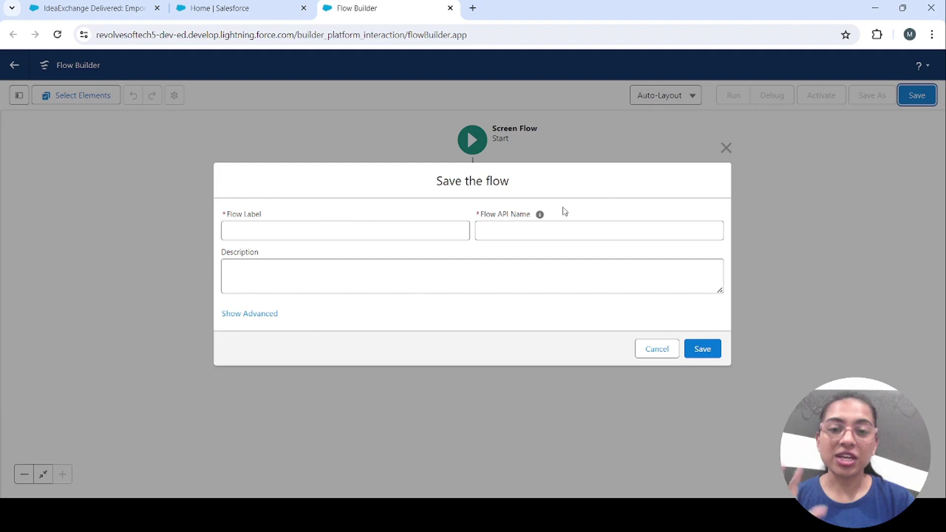
pyautogui.click(418, 233)
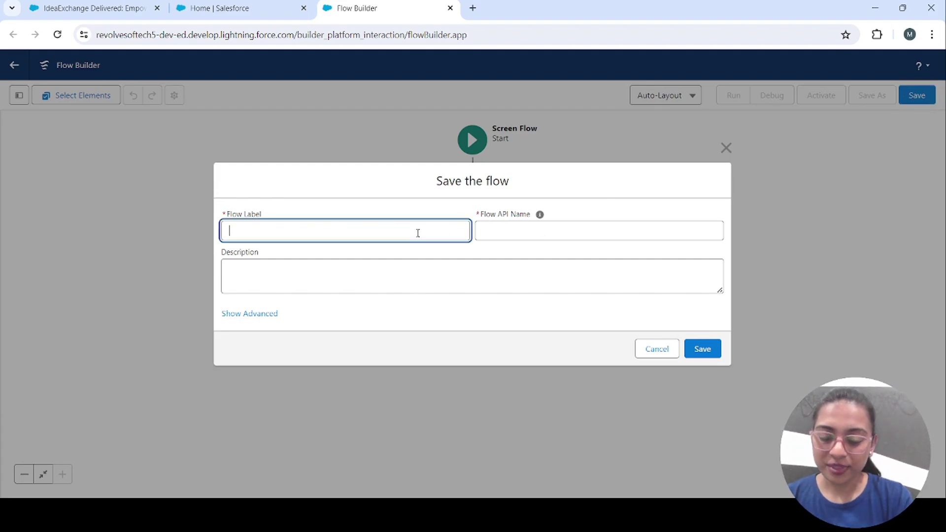
pyautogui.write('Google ')
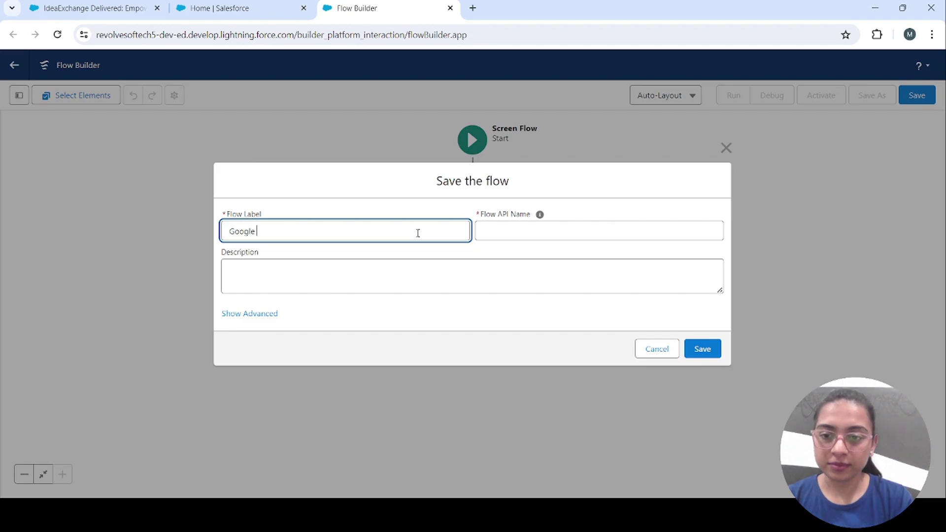
pyautogui.write('Maps Example')
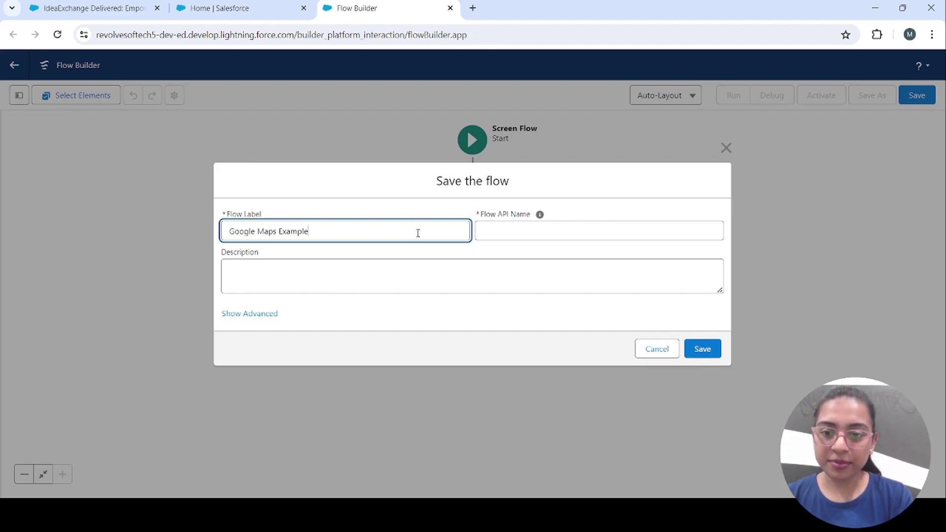
pyautogui.press('Tab')
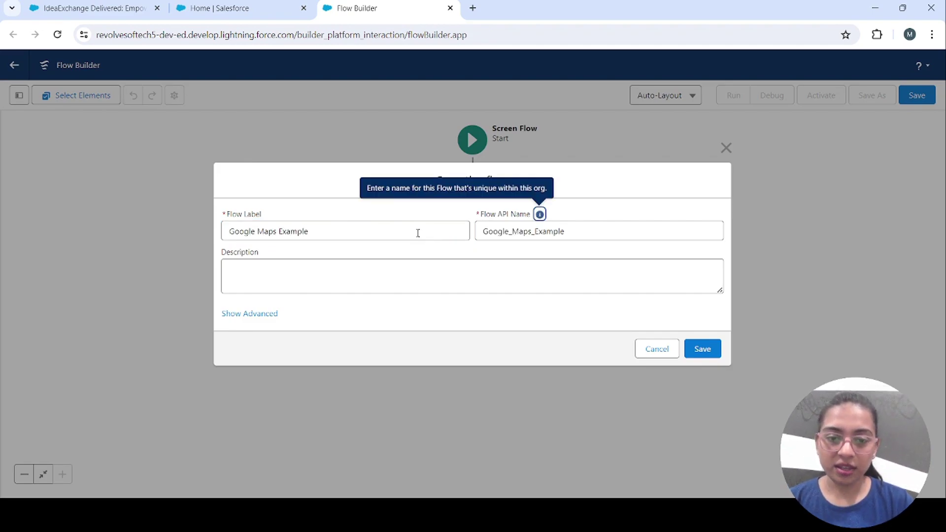
pyautogui.click(708, 356)
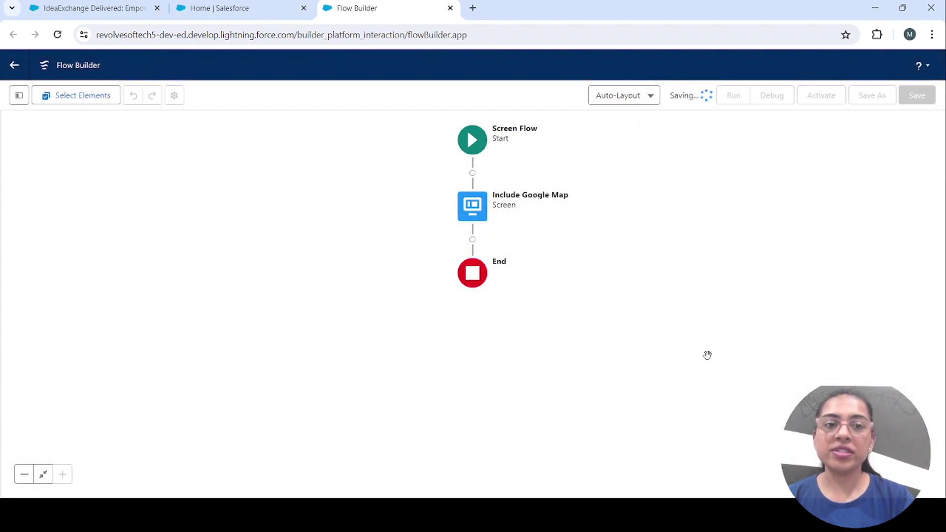
# Run the flow in debug mode and enter placeholder text as the street
pyautogui.click(767, 99)
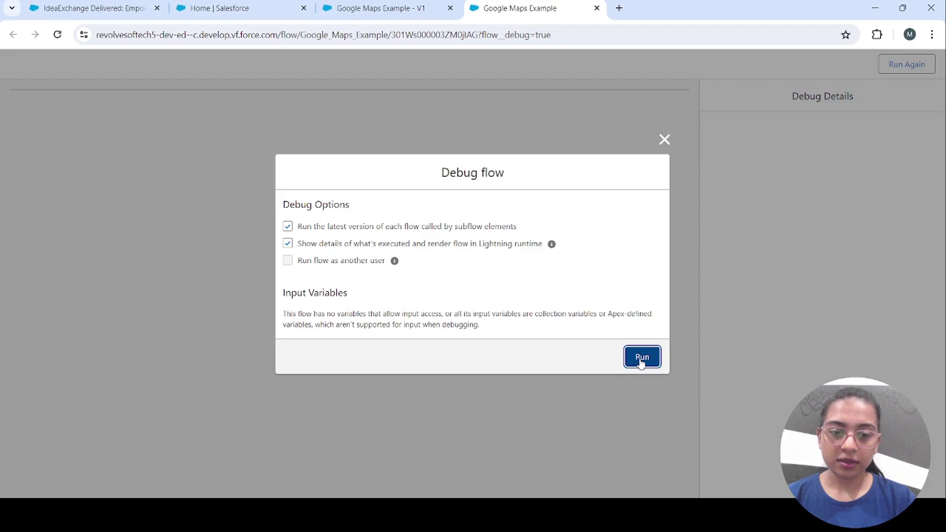
pyautogui.click(640, 359)
pyautogui.click(166, 152)
pyautogui.write('ndknsds asakldnsa')
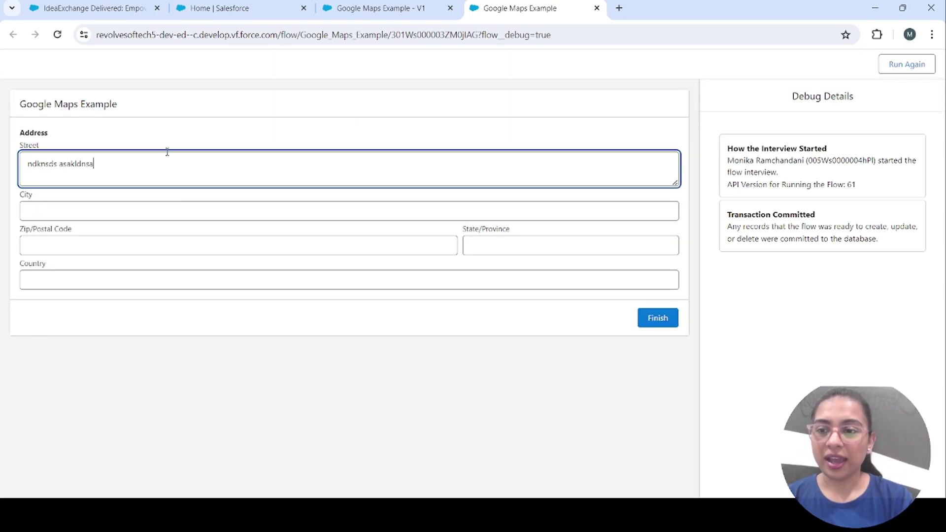
# Fill in the city, postal code, state and country of the test address
pyautogui.press('Tab')
pyautogui.write('a')
pyautogui.press('BackSpace')
pyautogui.write('ajmer')
pyautogui.press('Tab')
pyautogui.write('305001')
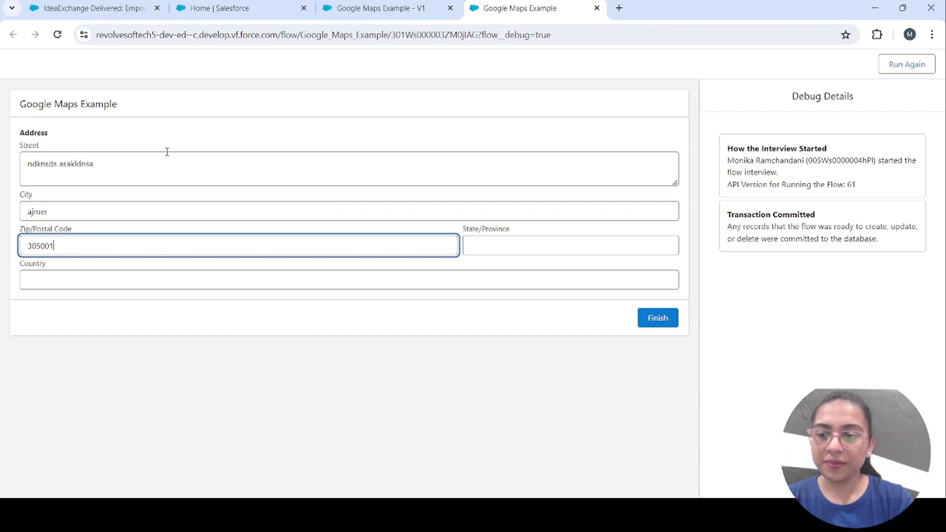
pyautogui.press('Tab')
pyautogui.write('Rajasthan')
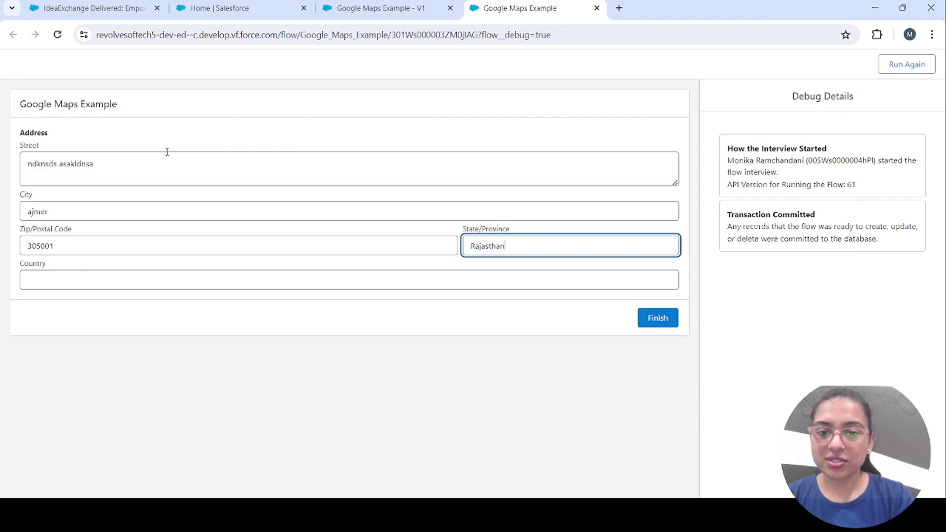
pyautogui.press('Tab')
pyautogui.write('India')
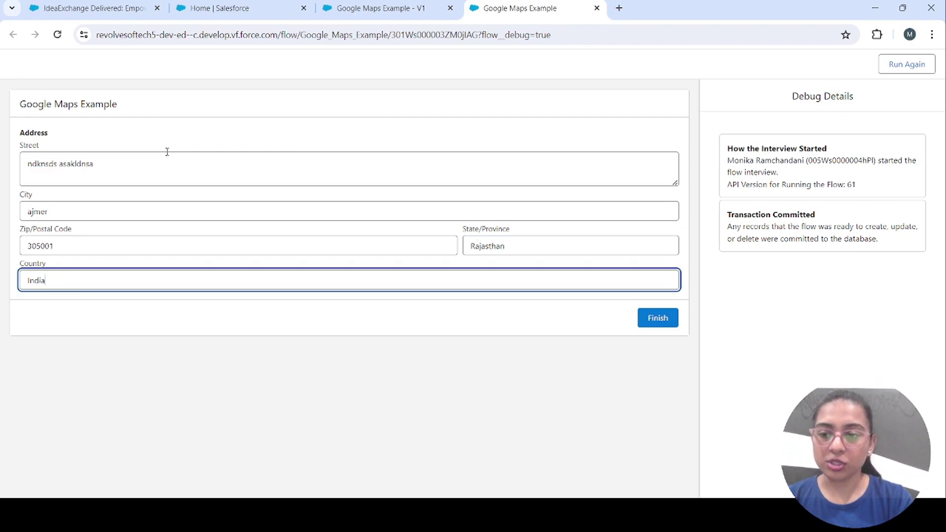
pyautogui.click(426, 204)
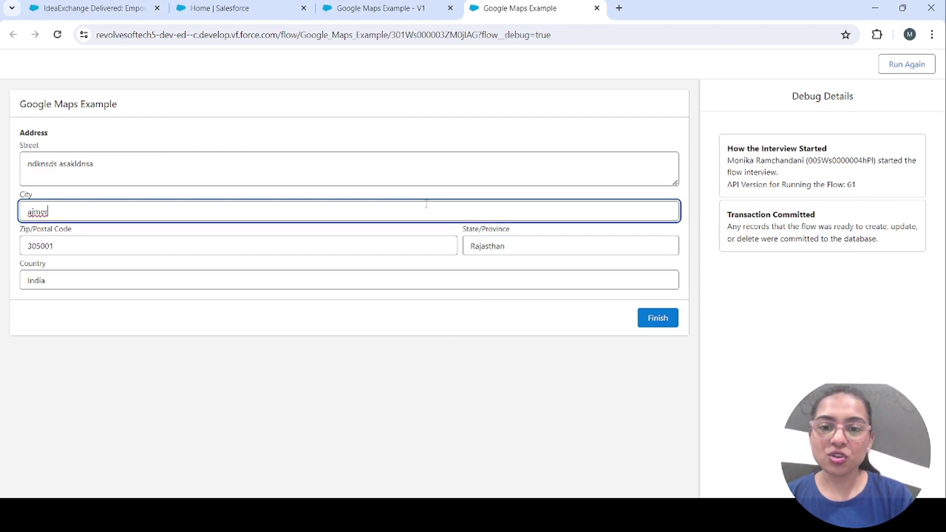
pyautogui.click(359, 161)
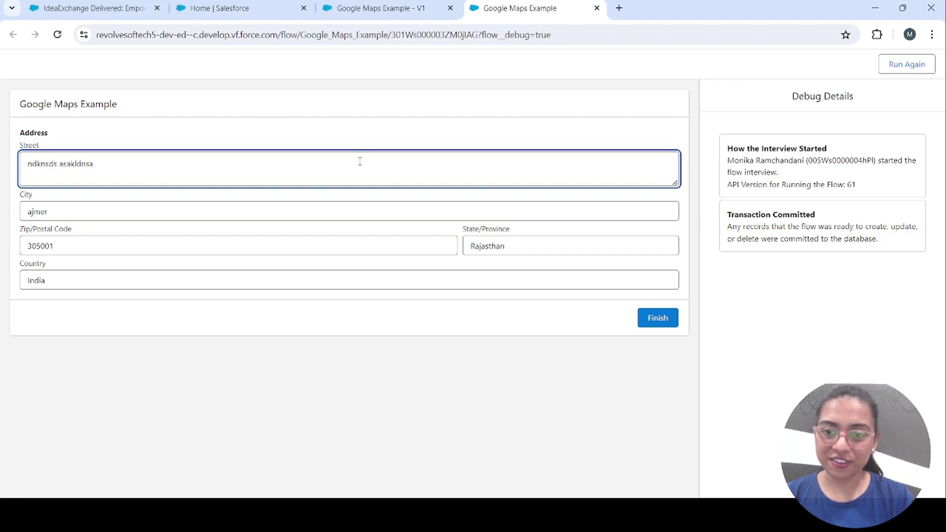
# Return to the flow builder and open the Address component of the Include Google Map screen for editing
pyautogui.click(385, 13)
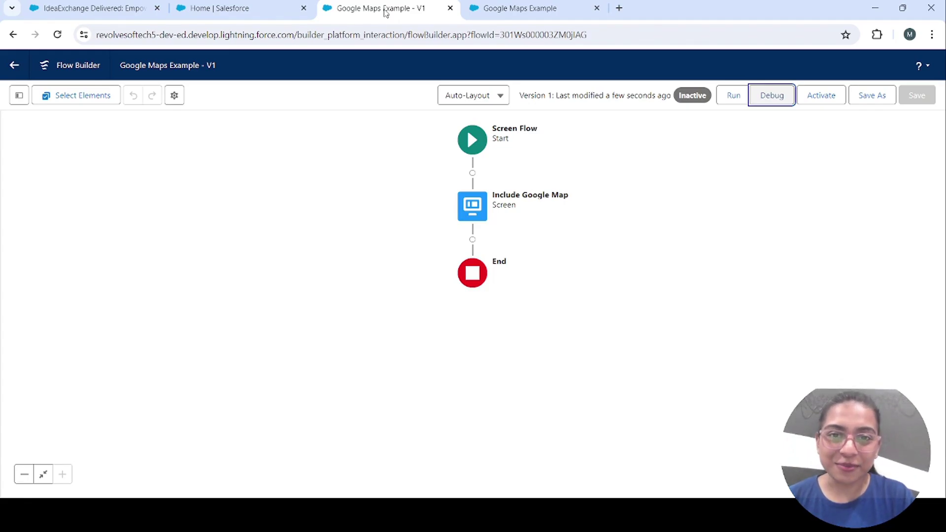
pyautogui.click(471, 210)
pyautogui.doubleClick(471, 209)
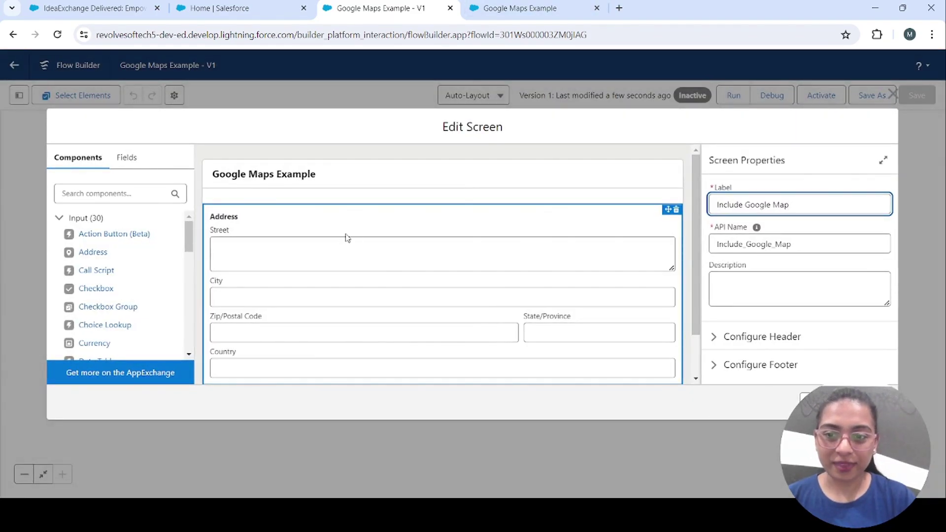
pyautogui.click(342, 238)
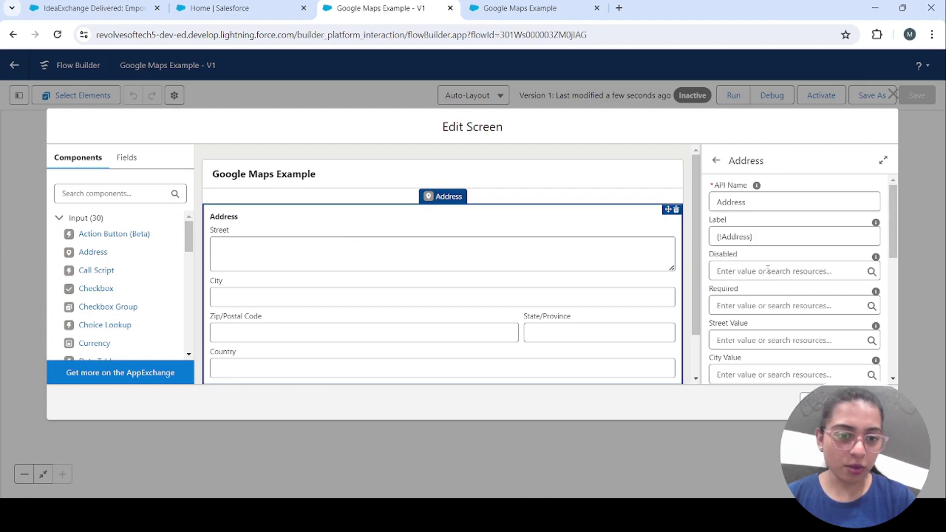
# Set the Address component's Show Google Maps Search Field property to {!$GlobalConstant.True}
pyautogui.scroll(-1, 798, 321)
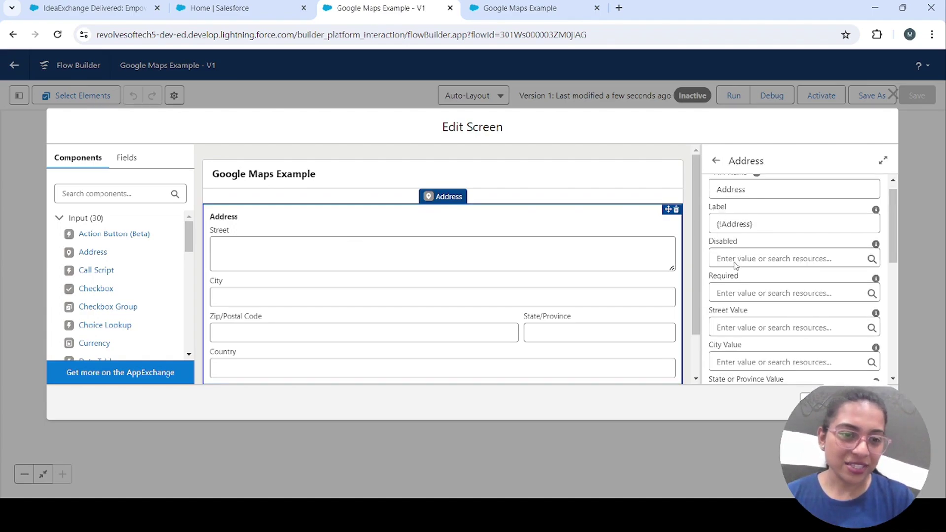
pyautogui.scroll(-1, 794, 308)
pyautogui.scroll(-5, 794, 308)
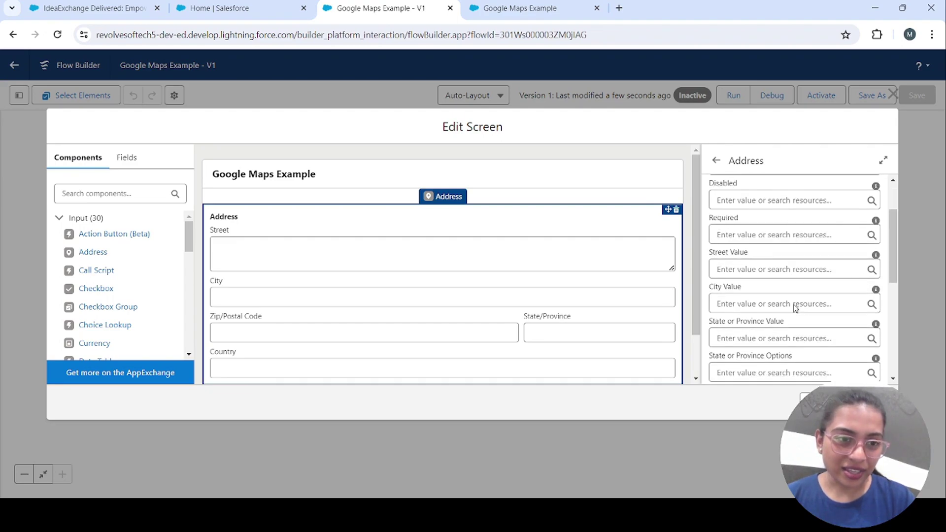
pyautogui.scroll(-5, 794, 308)
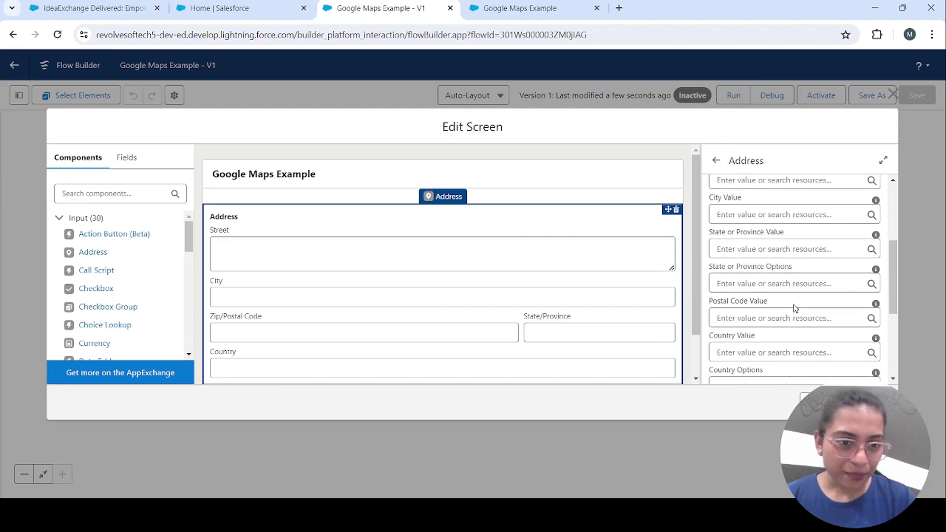
pyautogui.scroll(-2, 794, 305)
pyautogui.scroll(1, 794, 305)
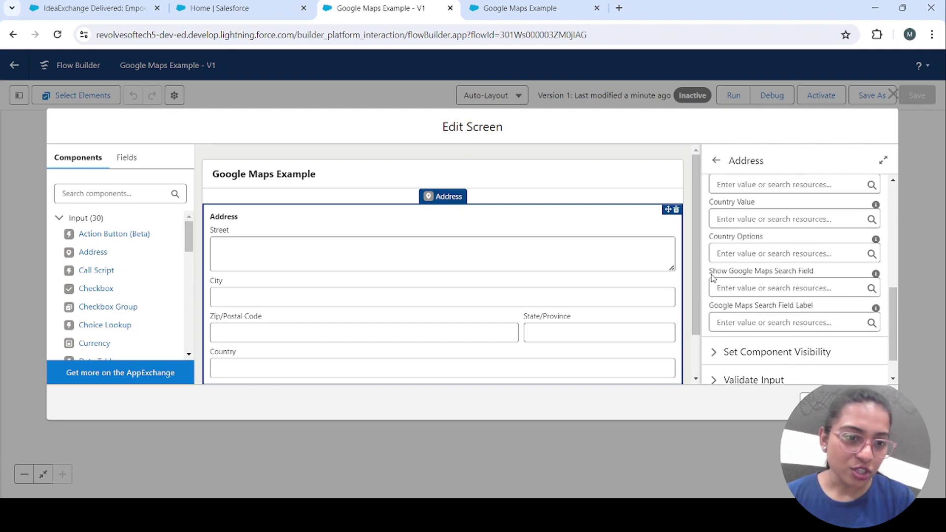
pyautogui.click(754, 286)
pyautogui.write('true')
pyautogui.click(788, 342)
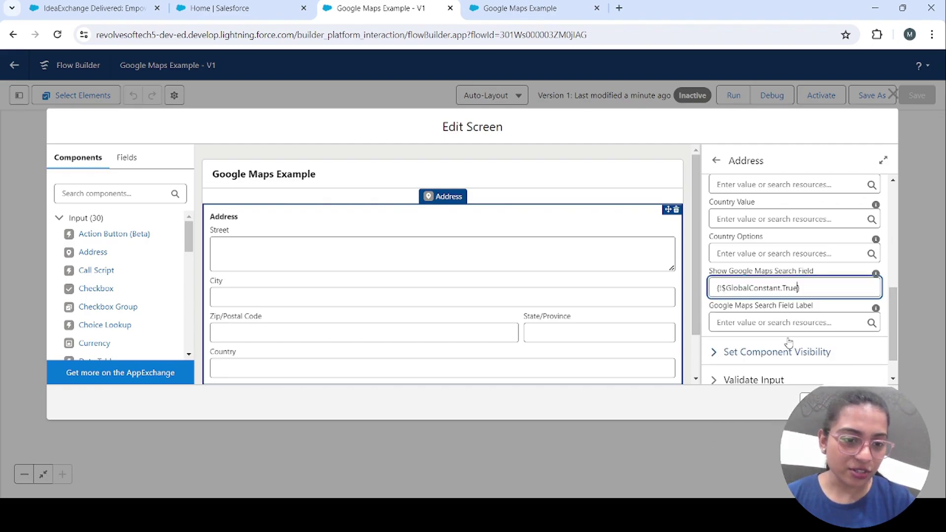
# Set the Google Maps search field label of the Address component to "Google Address"
pyautogui.click(742, 322)
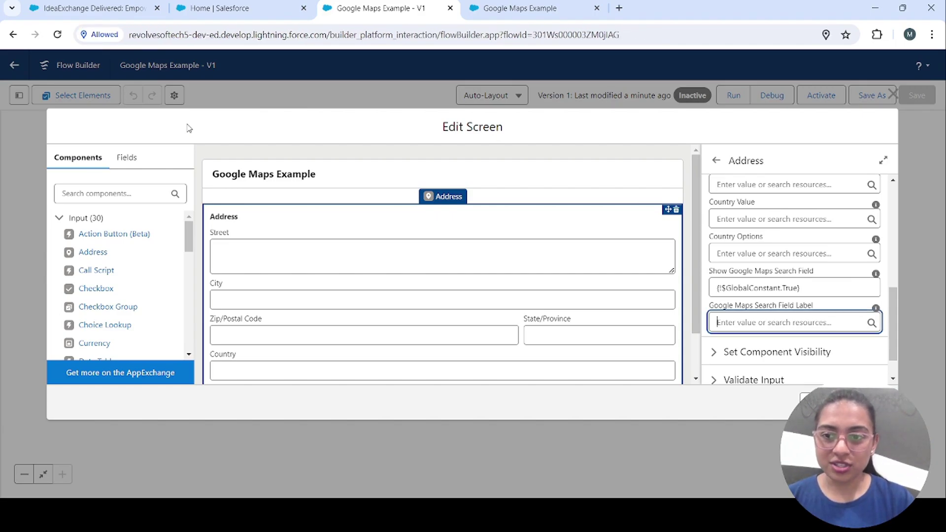
pyautogui.click(757, 322)
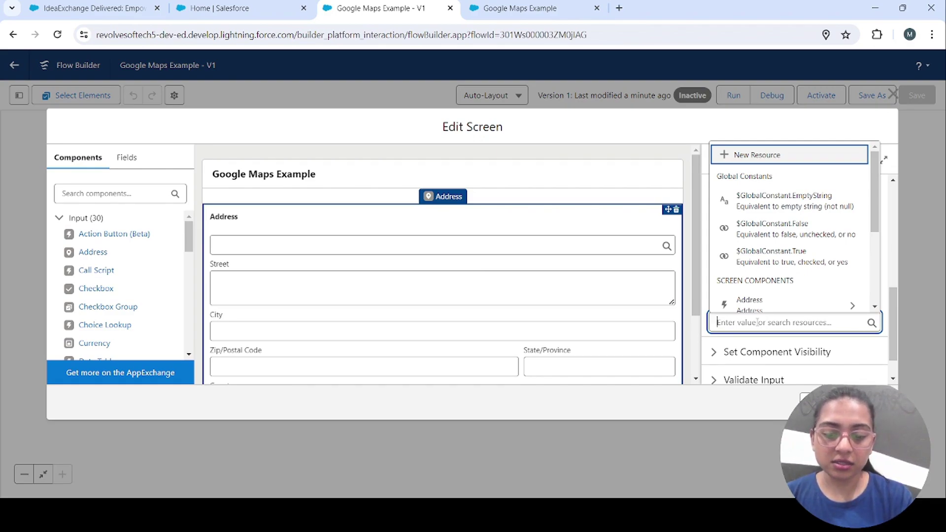
pyautogui.write('Add')
pyautogui.press('BackSpace')
pyautogui.press('BackSpace')
pyautogui.press('BackSpace')
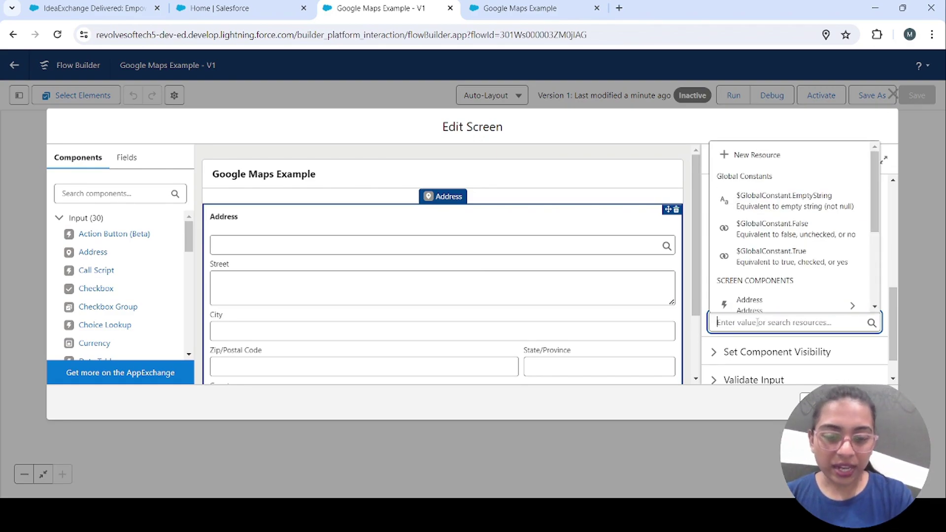
pyautogui.write('Google Address')
pyautogui.click(875, 308)
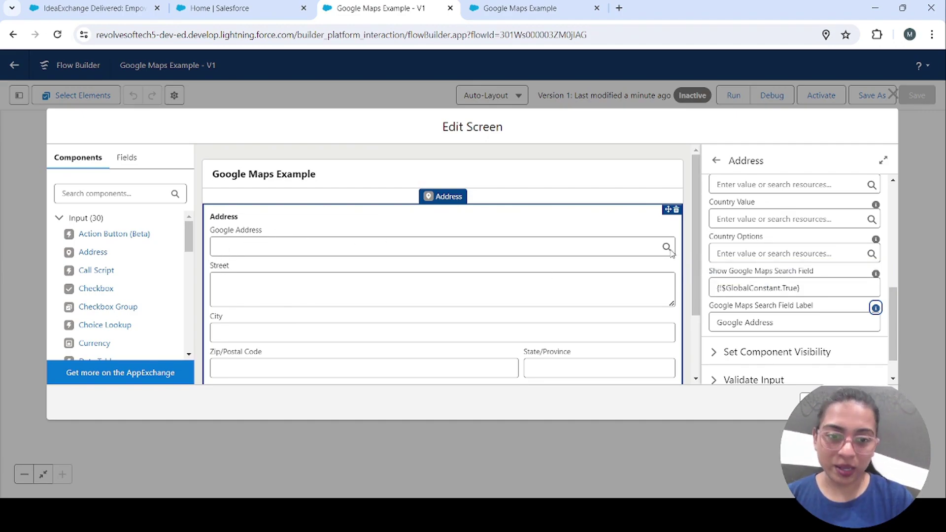
# Finish editing the screen, save the flow and close the old debug run
pyautogui.click(869, 402)
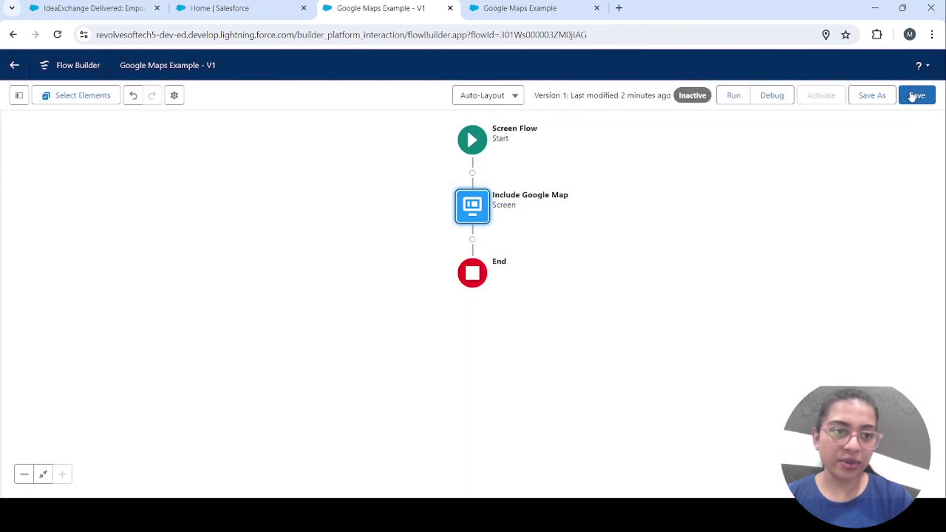
pyautogui.click(912, 96)
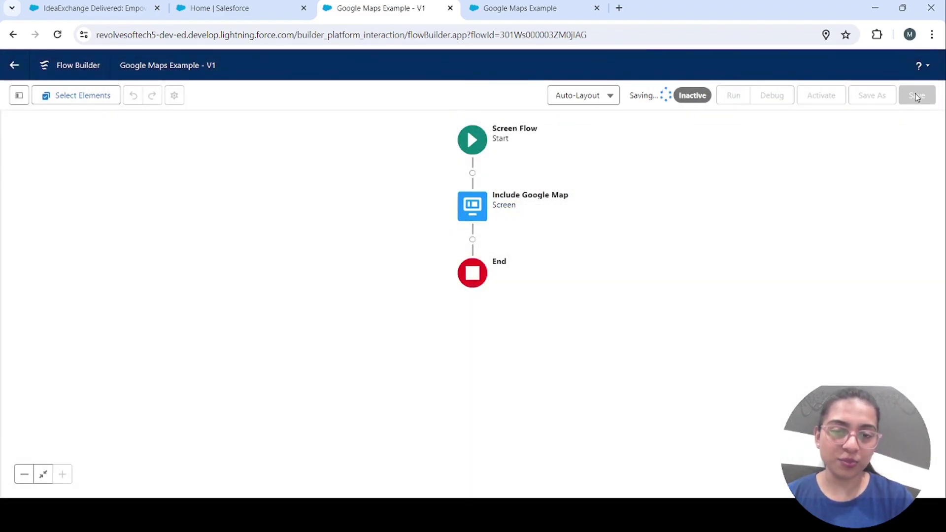
pyautogui.click(596, 8)
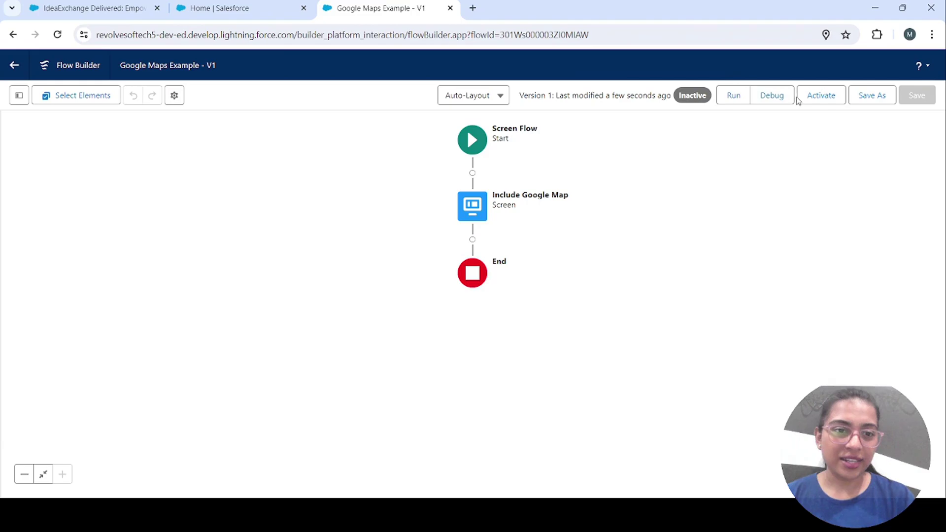
# Run the saved flow in debug mode with the default debug options
pyautogui.click(773, 94)
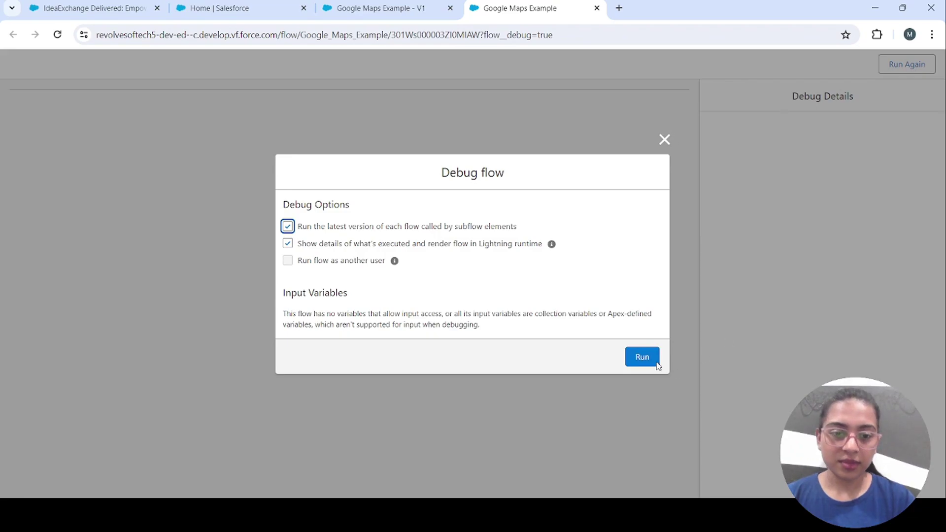
pyautogui.click(650, 360)
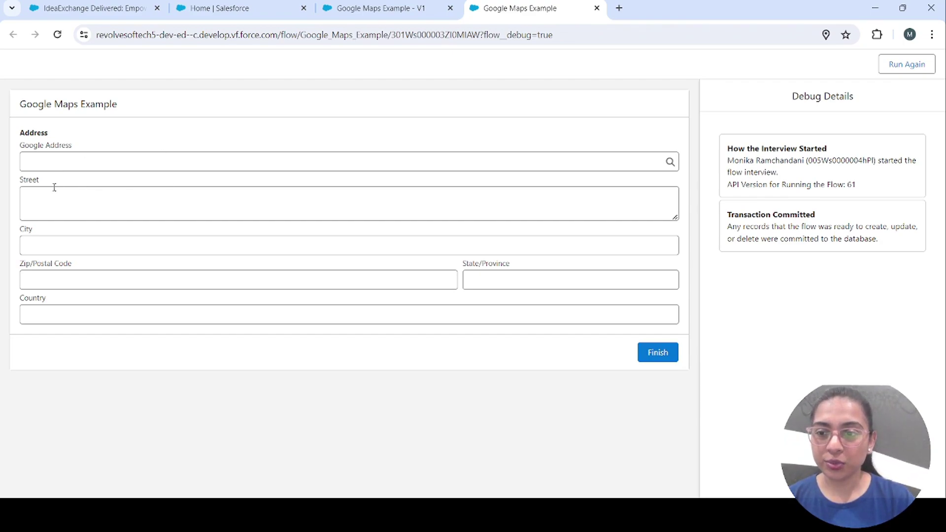
pyautogui.click(745, 8)
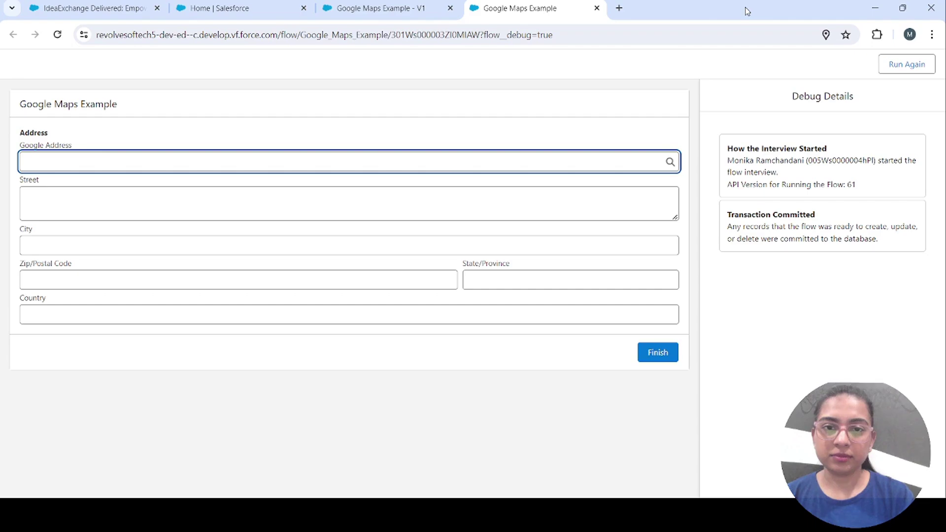
pyautogui.click(146, 136)
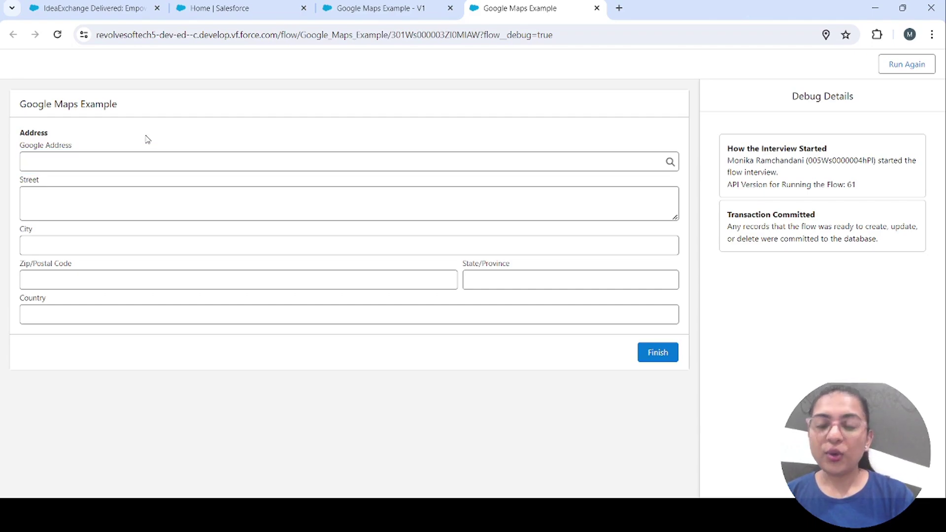
# Search for "20th" in the Google Address field and choose the 20th Road suggestion in Mumbai
pyautogui.click(176, 163)
pyautogui.write('20th')
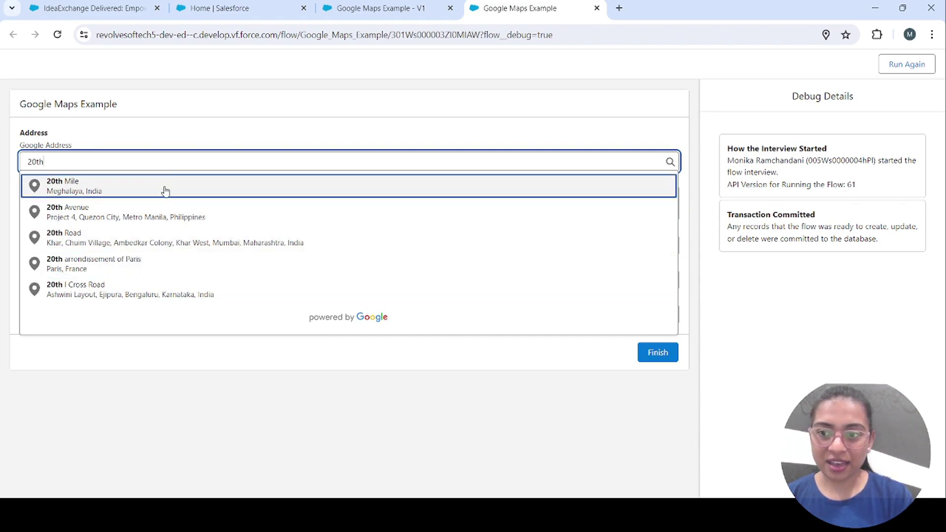
pyautogui.click(126, 242)
# Check the street, city, postal code, state and country fields, and review the Google address suggestions again
pyautogui.click(68, 159)
pyautogui.click(238, 119)
pyautogui.moveTo(104, 204); pyautogui.dragTo(2, 198)
pyautogui.click(33, 228)
pyautogui.click(78, 282)
pyautogui.click(78, 316)
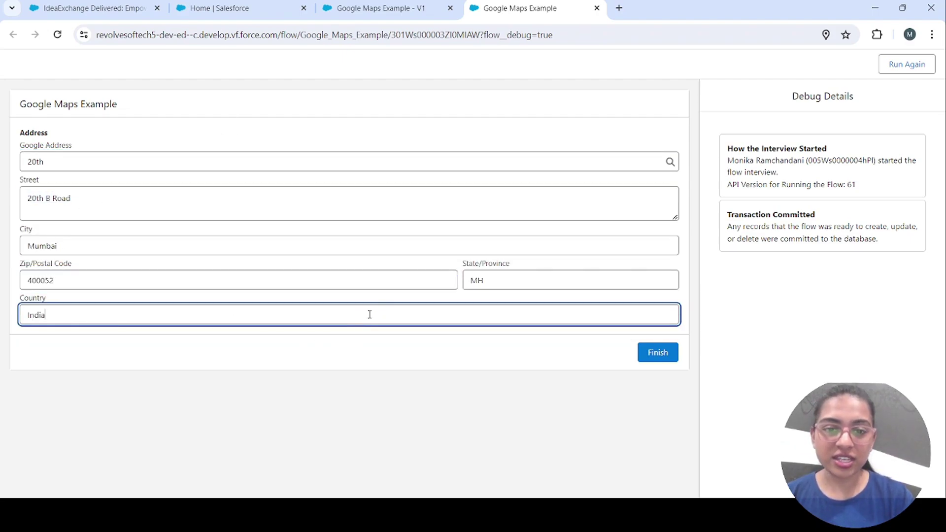
pyautogui.click(505, 274)
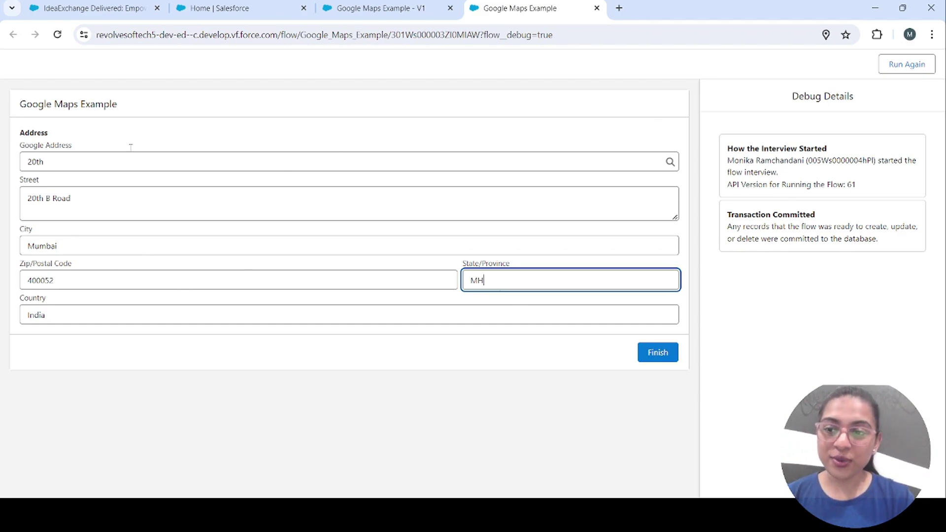
pyautogui.click(67, 160)
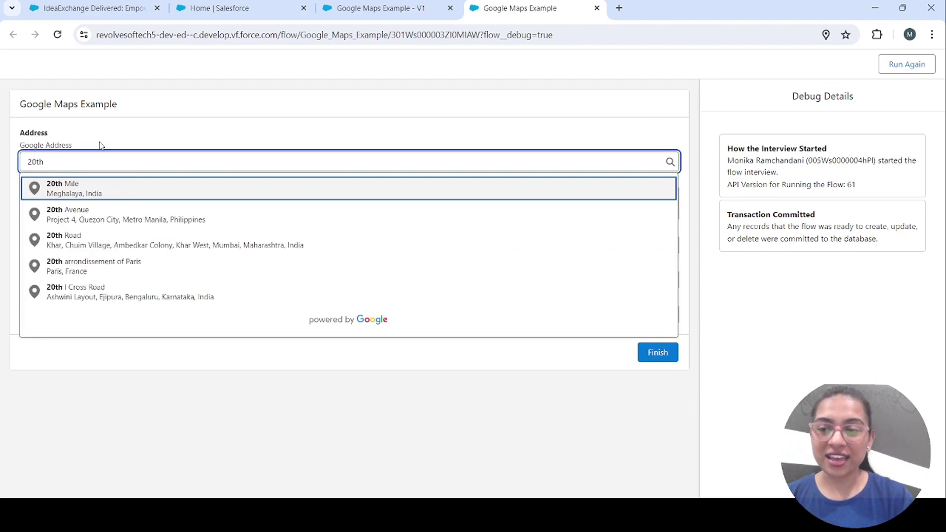
pyautogui.click(211, 143)
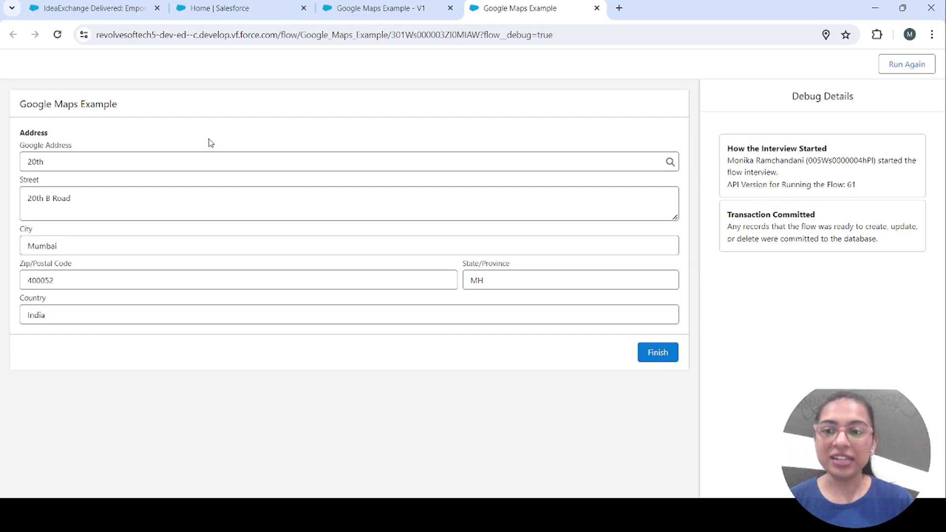
# Append ", ABC" to the street value of the test address
pyautogui.click(155, 203)
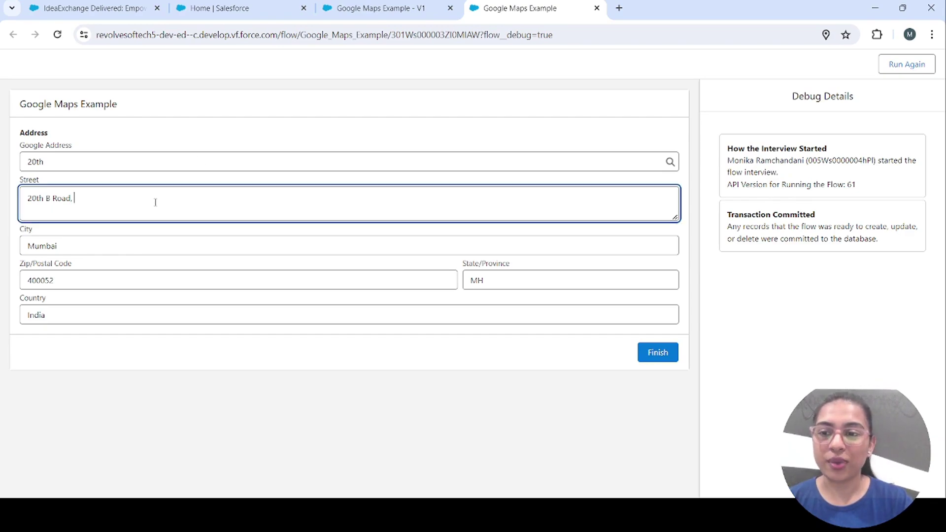
pyautogui.write(', ABC')
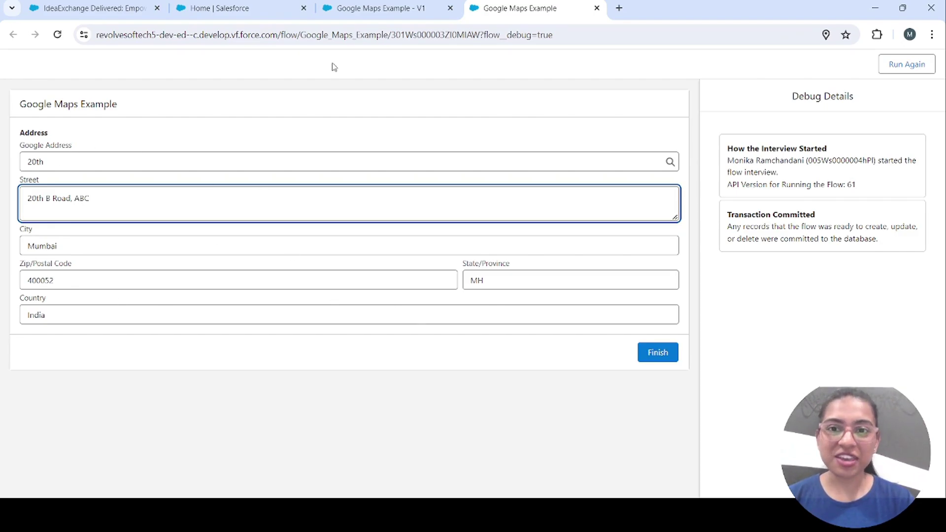
# Reopen the Include Google Map screen in the flow builder and show its Address component's properties
pyautogui.click(386, 8)
pyautogui.doubleClick(474, 212)
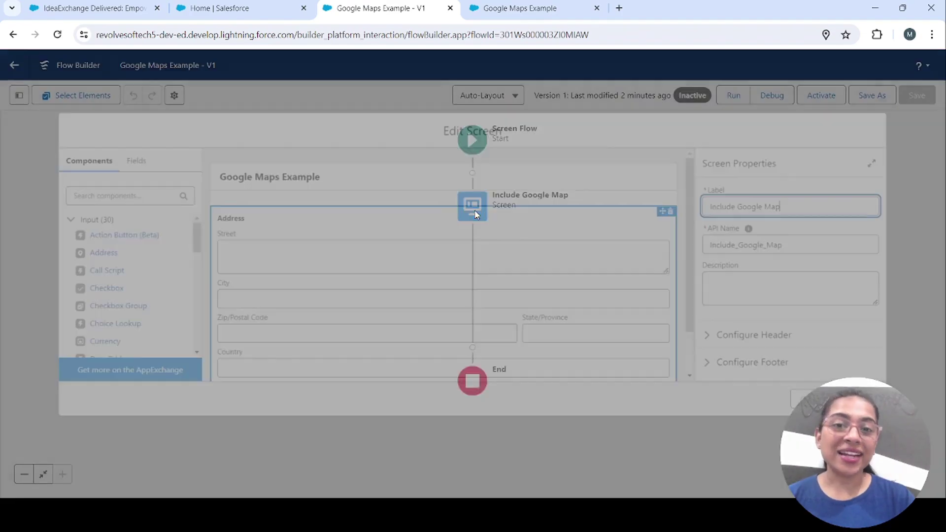
pyautogui.click(445, 215)
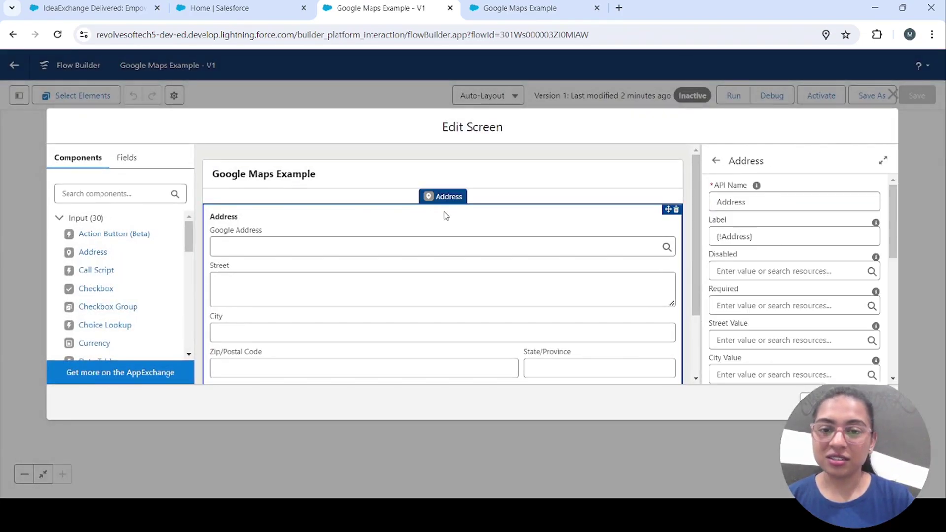
# Review the Summer '24 release note on the Address component's search field, including its description, setup instructions and example image
pyautogui.click(251, 9)
pyautogui.click(81, 9)
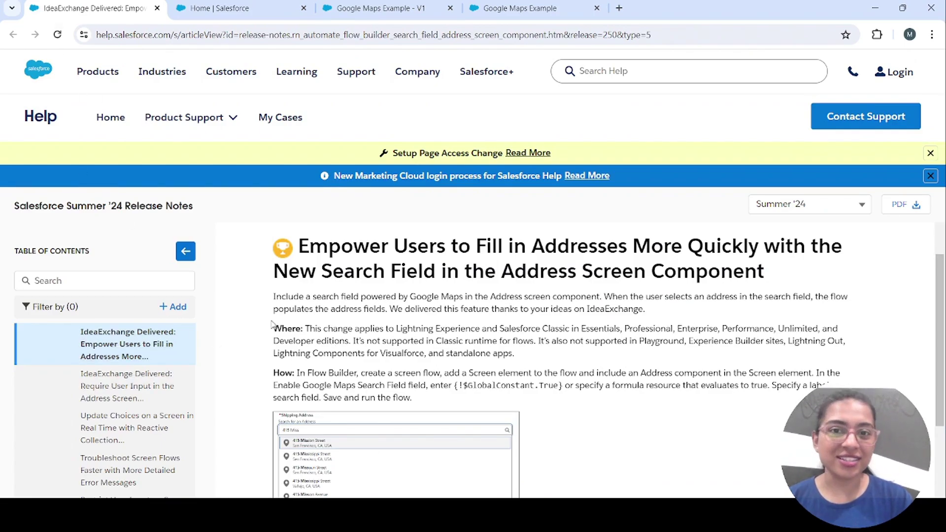
pyautogui.scroll(-1, 374, 323)
pyautogui.scroll(1, 375, 322)
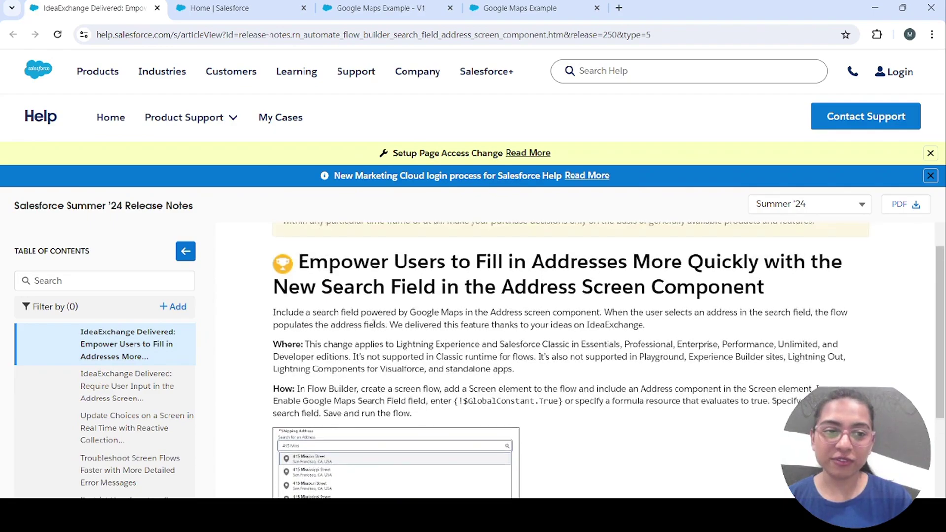
pyautogui.scroll(-1, 374, 322)
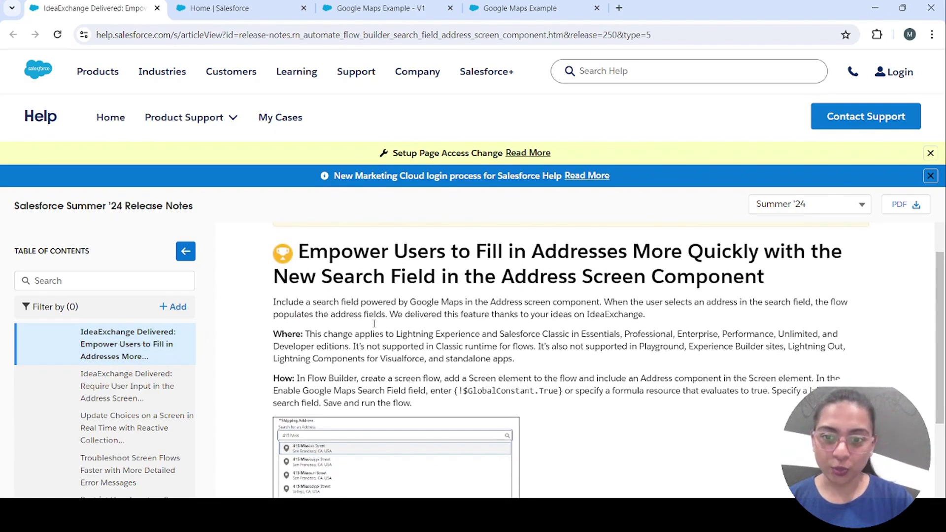
pyautogui.scroll(-1, 374, 322)
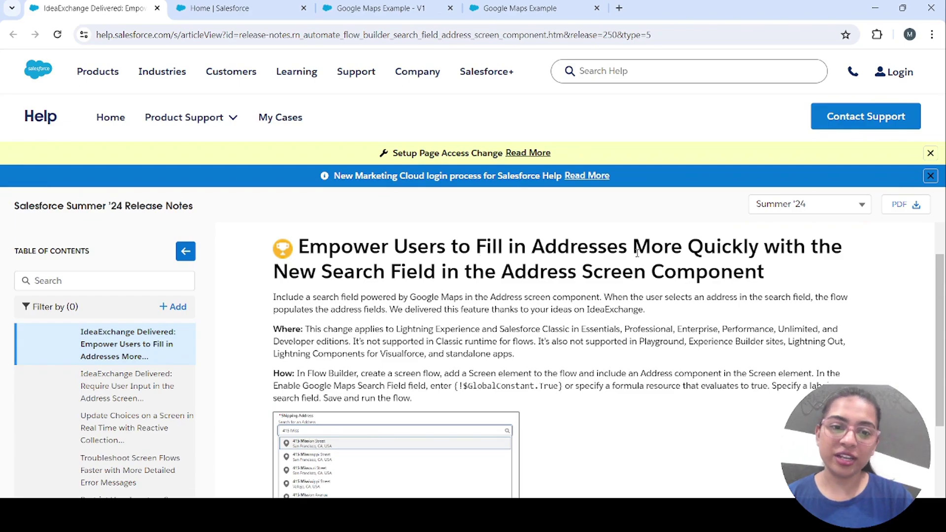
pyautogui.moveTo(637, 252); pyautogui.dragTo(767, 275)
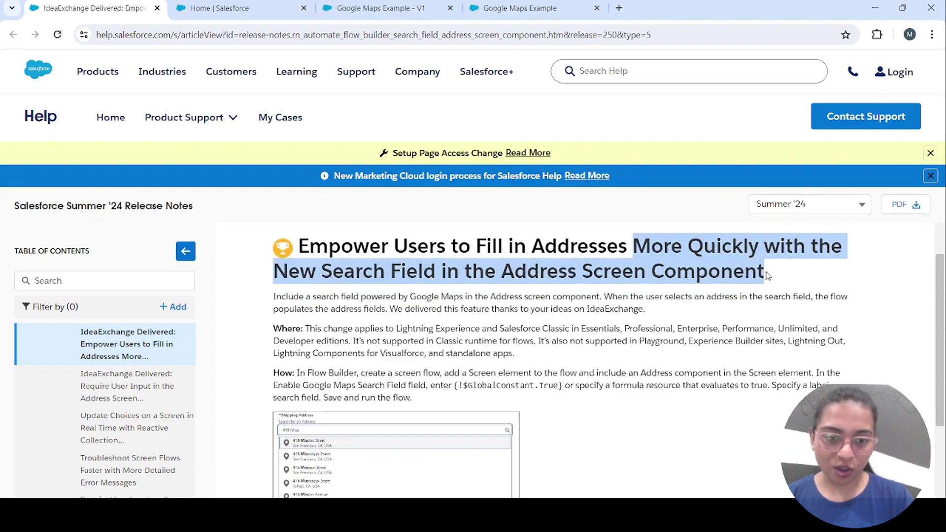
pyautogui.click(767, 276)
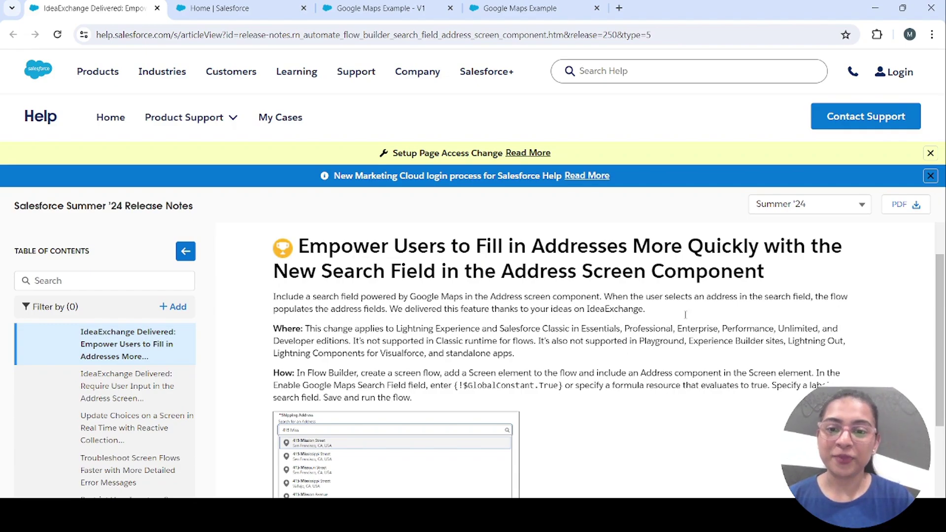
pyautogui.moveTo(273, 296); pyautogui.dragTo(653, 317)
pyautogui.click(608, 298)
pyautogui.click(653, 316)
pyautogui.scroll(-3, 653, 316)
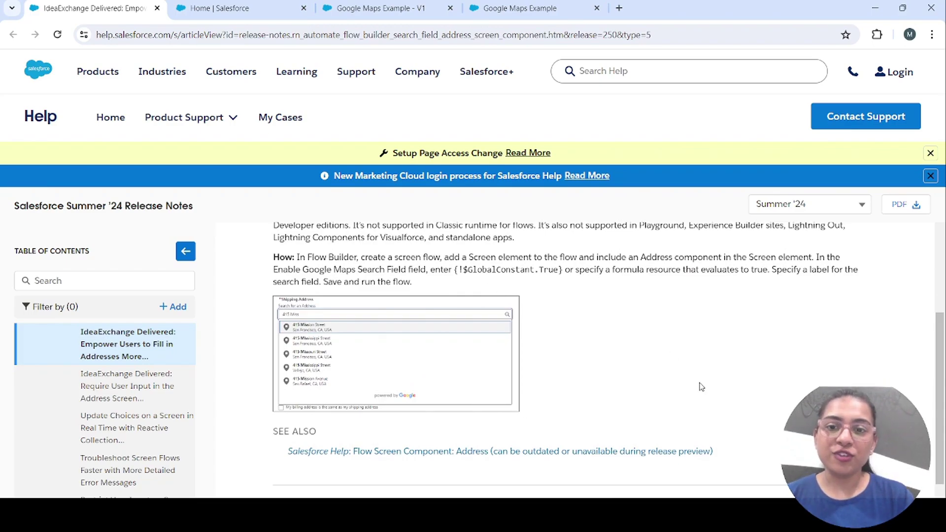
# Highlight {!$GlobalConstant.True} in the release note's instructions, and clear the Address component's Show Google Maps Search Field value in the flow builder
pyautogui.moveTo(454, 270); pyautogui.dragTo(565, 269)
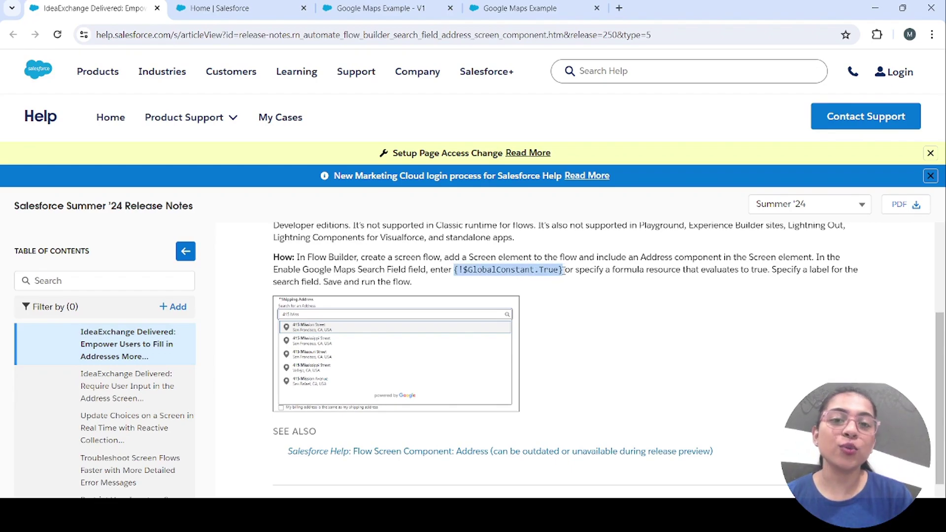
pyautogui.click(380, 8)
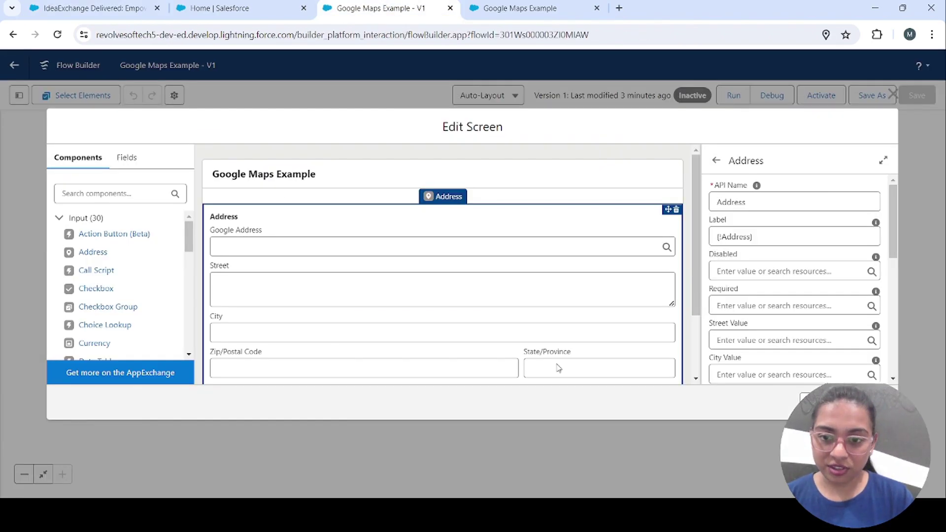
pyautogui.scroll(-5, 799, 326)
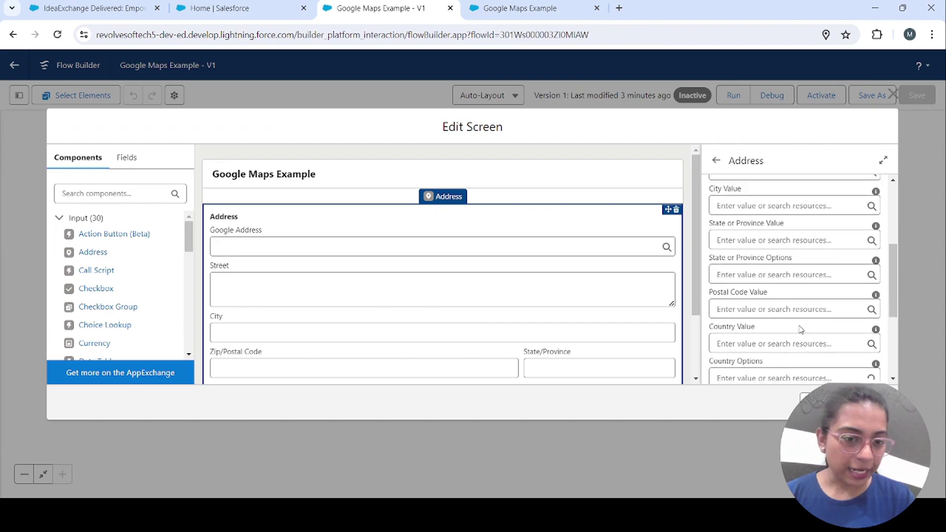
pyautogui.click(813, 318)
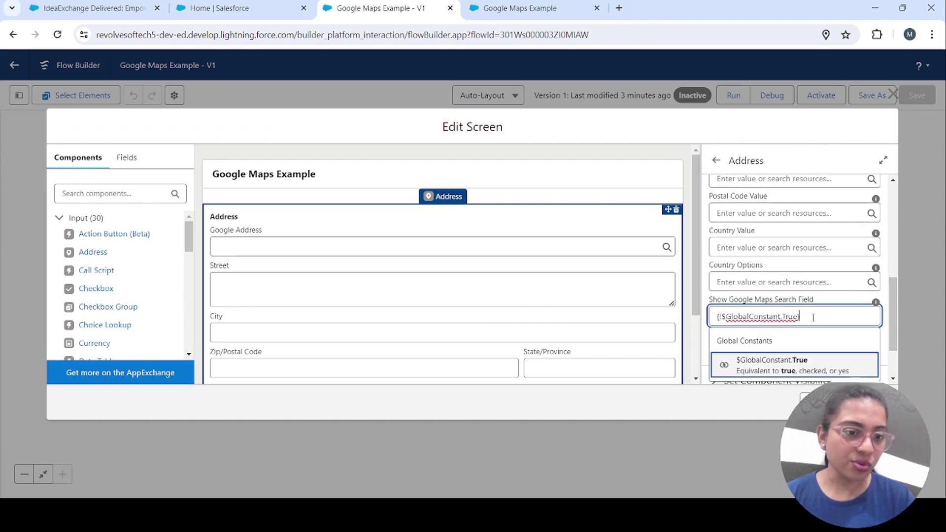
pyautogui.hotkey('ctrl', 'a')
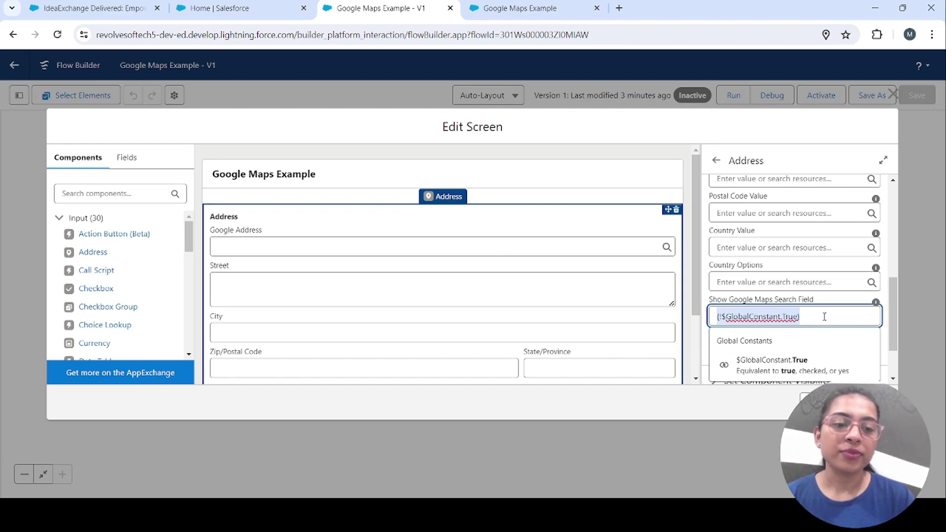
pyautogui.press('BackSpace')
pyautogui.click(705, 301)
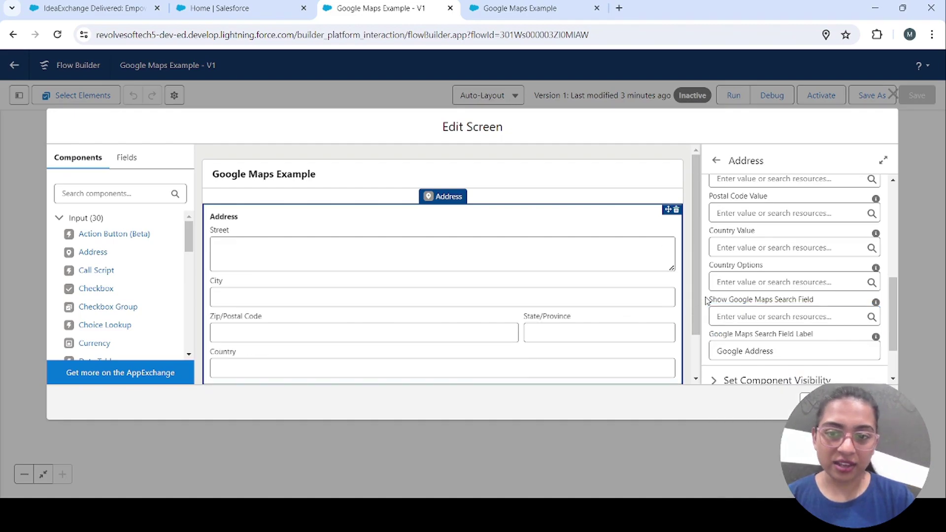